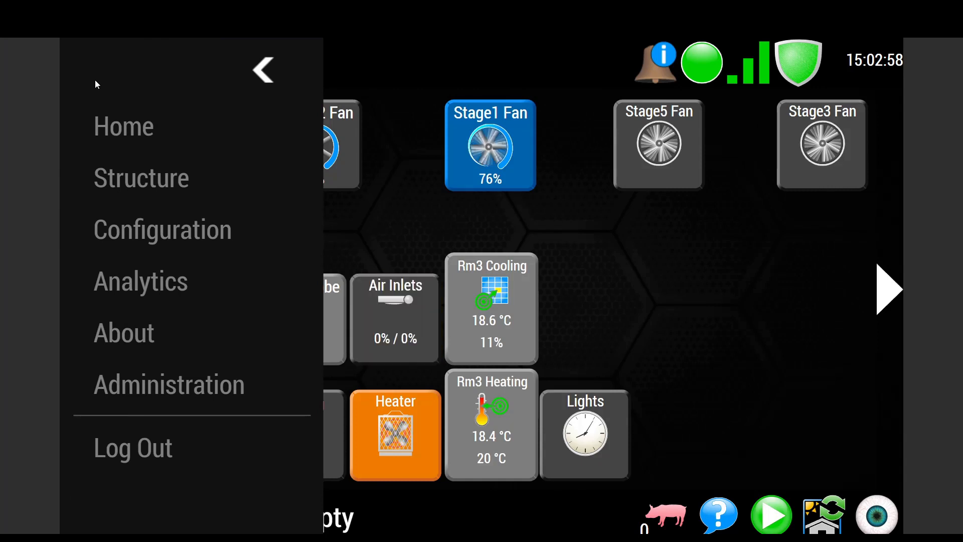
Open the Output Charts report options in Analytics and set the start date to 02/06/2024
{"action": "left_click", "coordinate": [144, 281]}
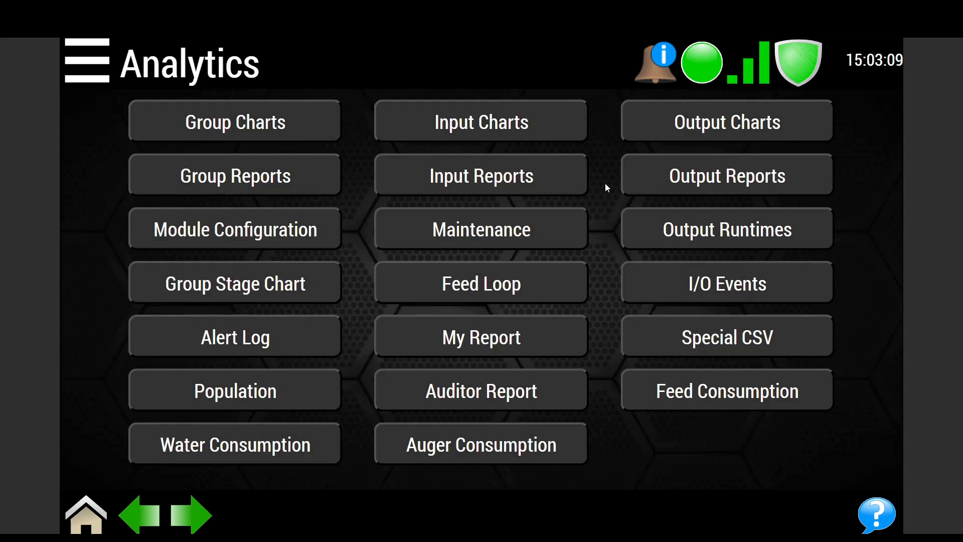
{"action": "left_click", "coordinate": [705, 125]}
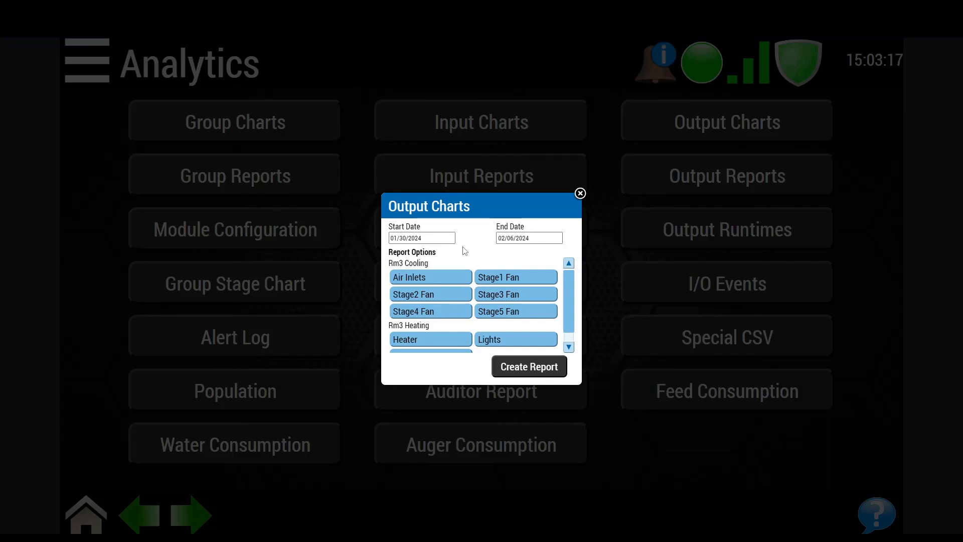
{"action": "left_click", "coordinate": [438, 237]}
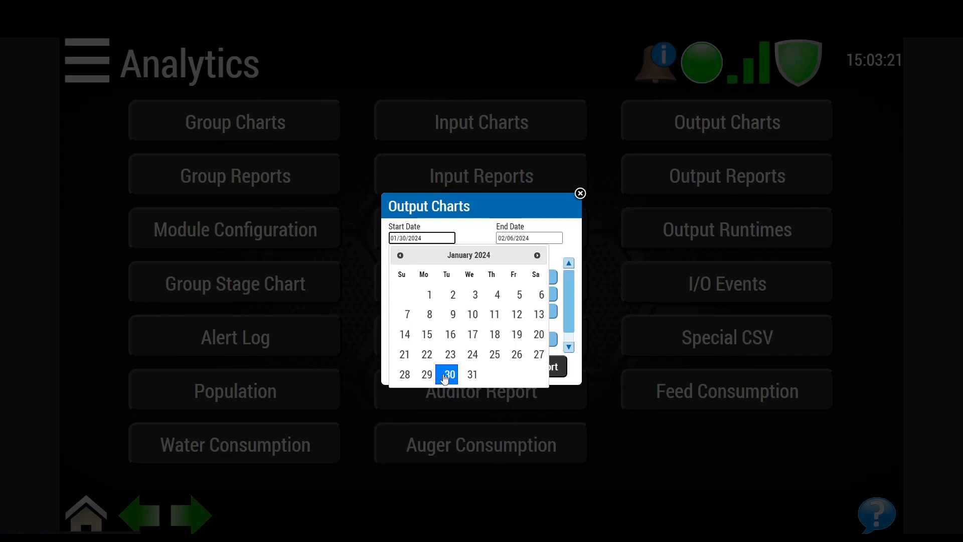
{"action": "left_click", "coordinate": [538, 255]}
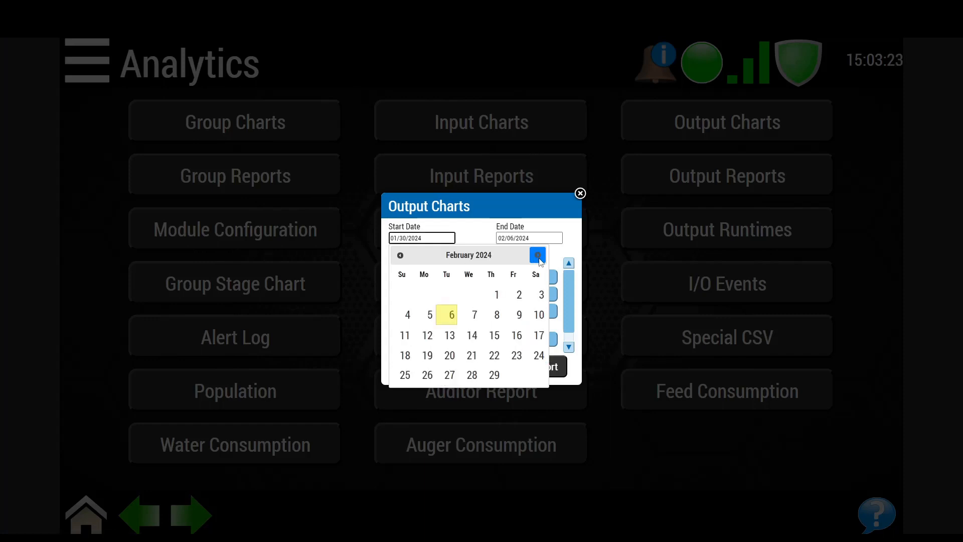
{"action": "left_click", "coordinate": [447, 314]}
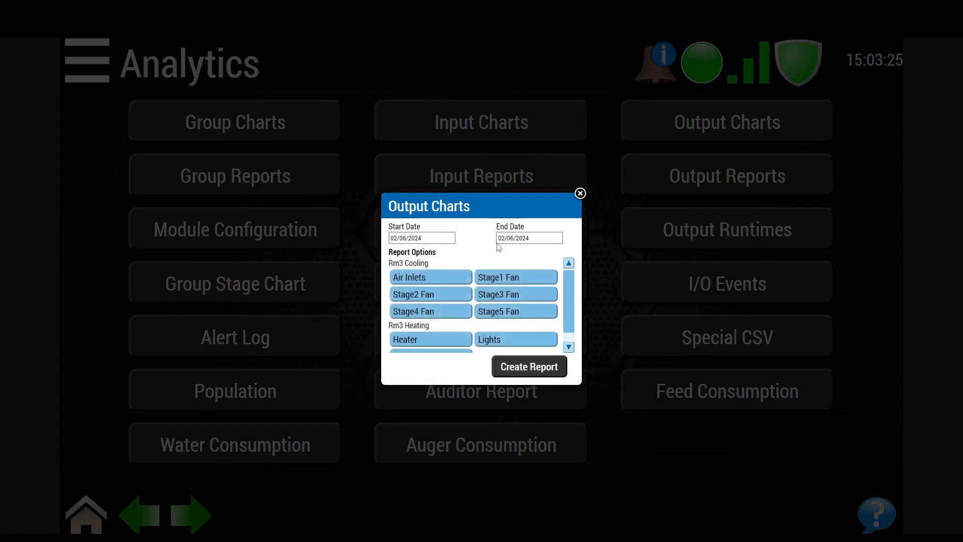
Create the output chart report for the Air Inlets and the Stage1, Stage2, Stage3, Stage4 and Stage5 fans
{"action": "left_click", "coordinate": [435, 279]}
{"action": "left_click", "coordinate": [501, 276]}
{"action": "left_click", "coordinate": [446, 295]}
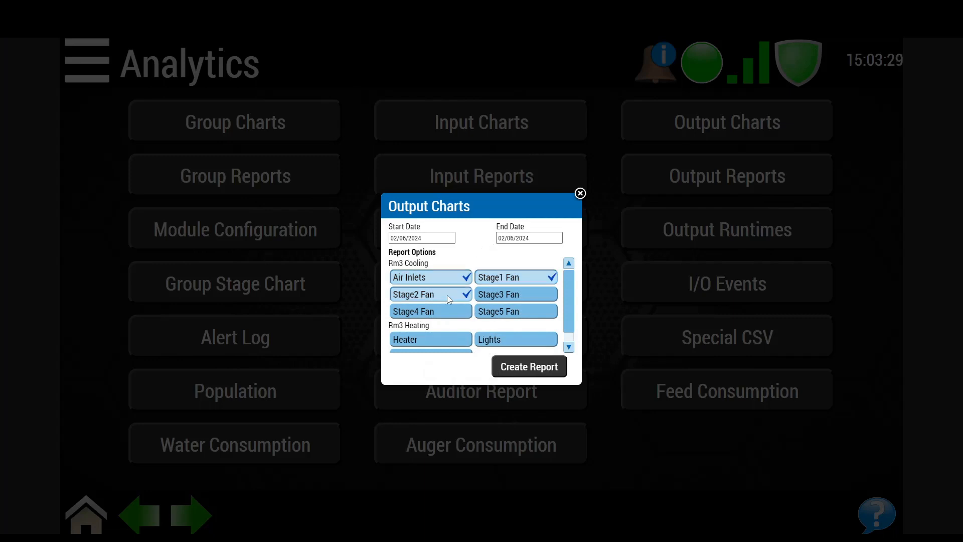
{"action": "left_click", "coordinate": [508, 296]}
{"action": "left_click", "coordinate": [447, 313]}
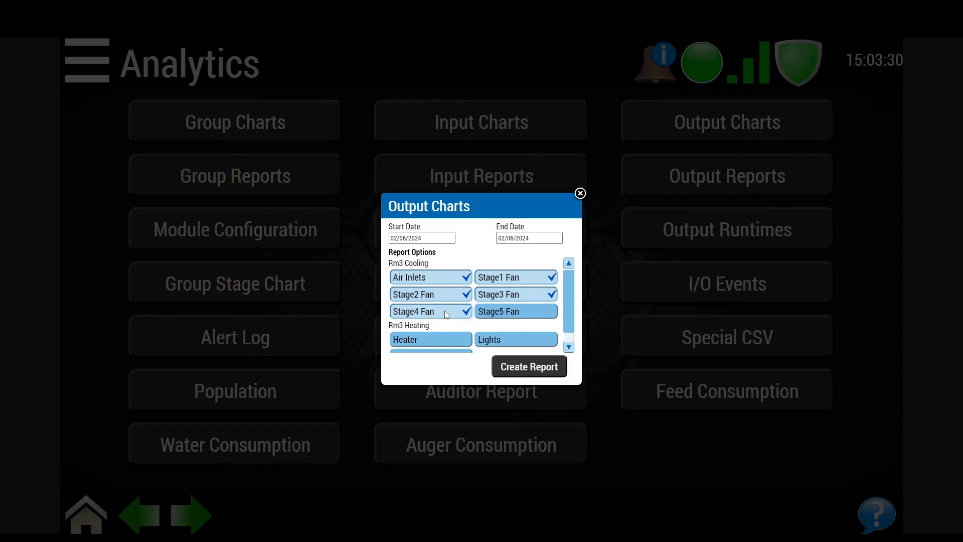
{"action": "left_click", "coordinate": [517, 312]}
{"action": "scroll", "coordinate": [436, 323], "scroll_direction": "down", "scroll_amount": 1}
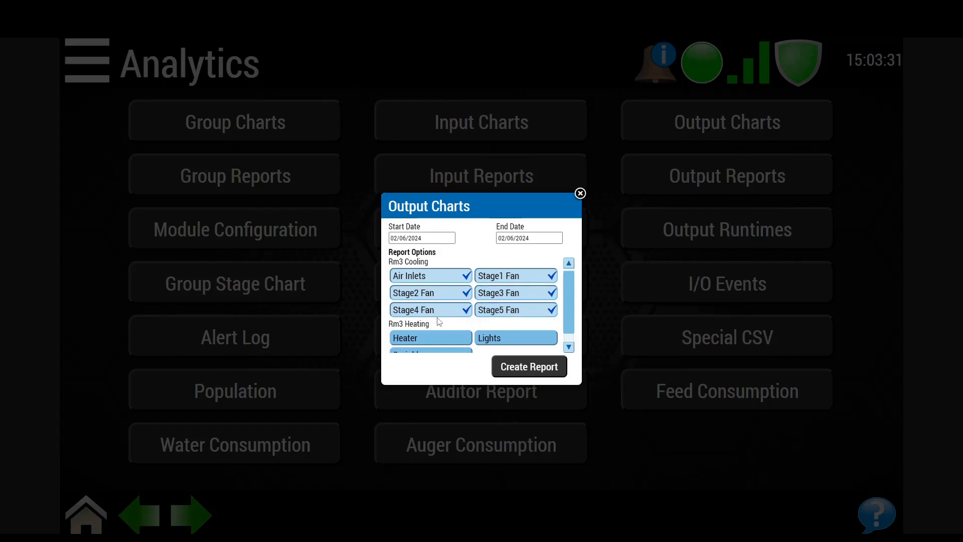
{"action": "left_click", "coordinate": [416, 332]}
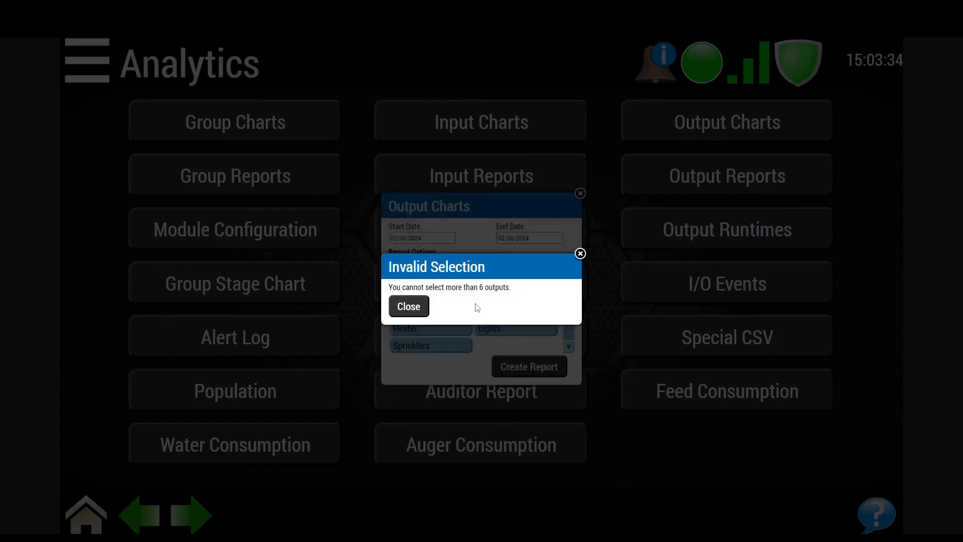
{"action": "left_click", "coordinate": [409, 307]}
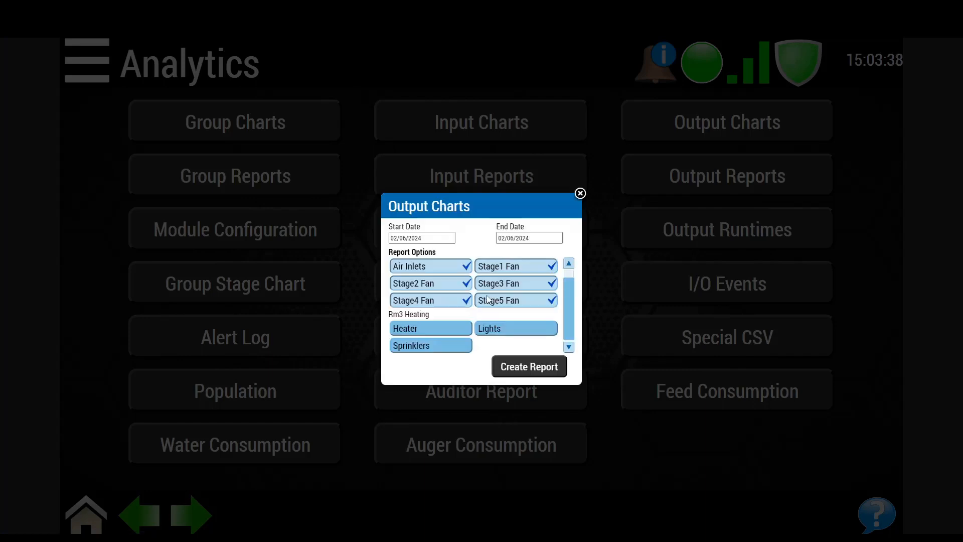
{"action": "left_click", "coordinate": [512, 367]}
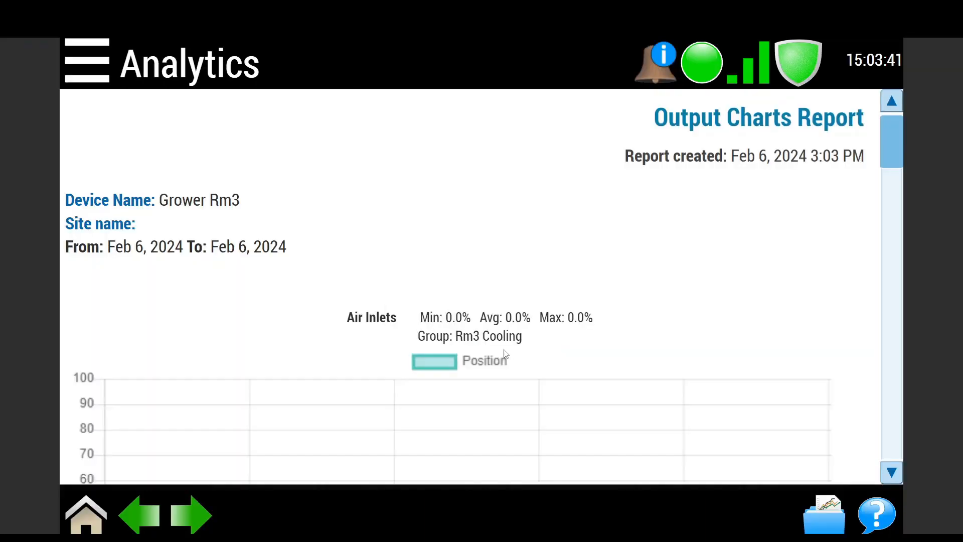
Review the charts of the air inlets and all five stage fans in the Output Charts report
{"action": "scroll", "coordinate": [565, 258], "scroll_direction": "down", "scroll_amount": 5}
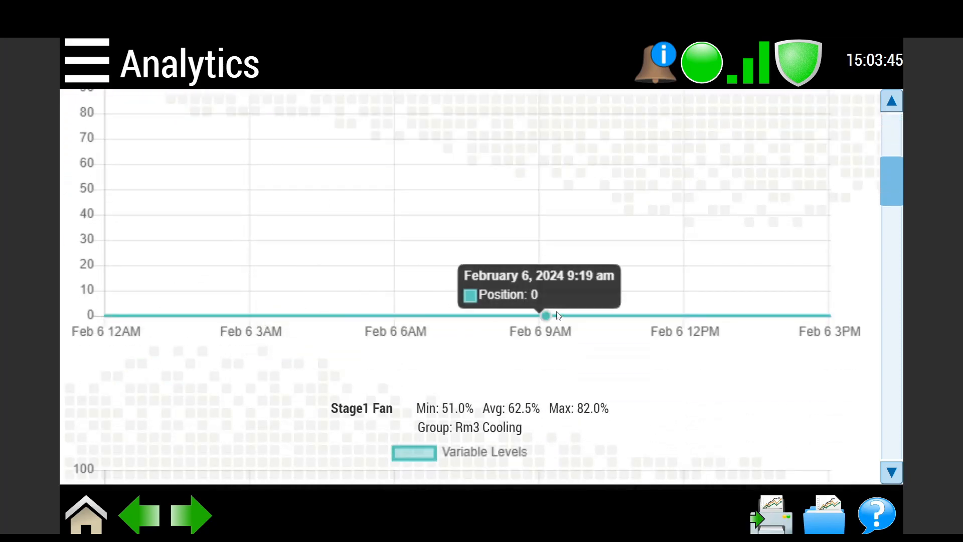
{"action": "scroll", "coordinate": [552, 315], "scroll_direction": "down", "scroll_amount": 5}
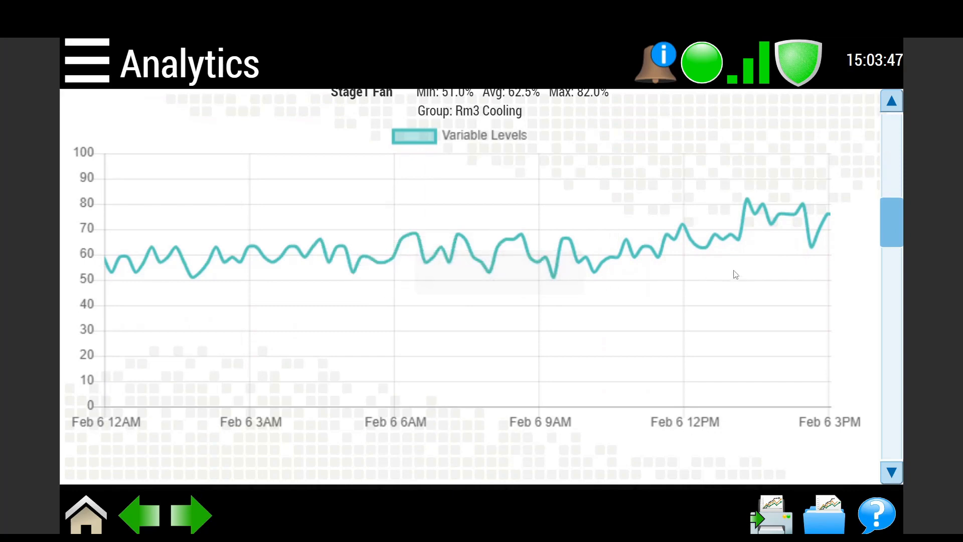
{"action": "scroll", "coordinate": [600, 321], "scroll_direction": "down", "scroll_amount": 5}
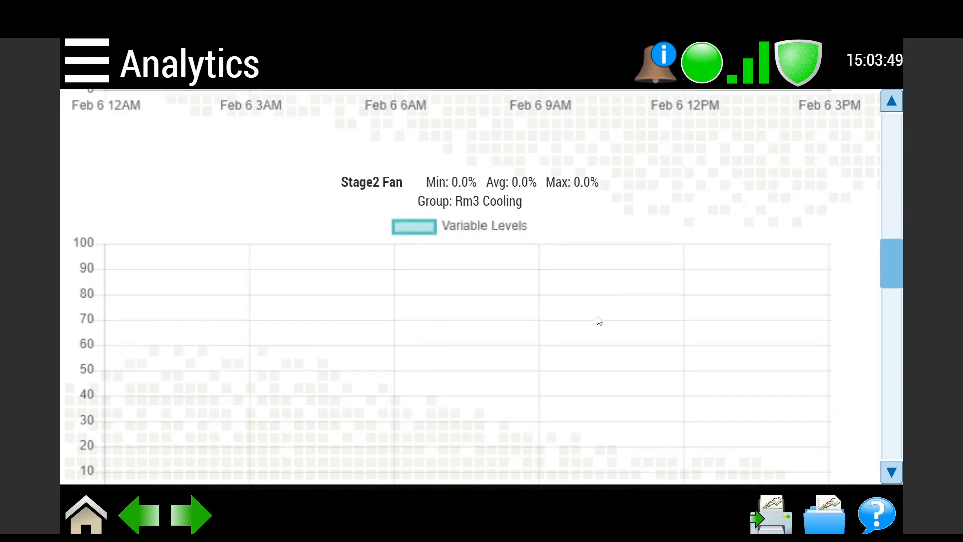
{"action": "scroll", "coordinate": [599, 321], "scroll_direction": "down", "scroll_amount": 5}
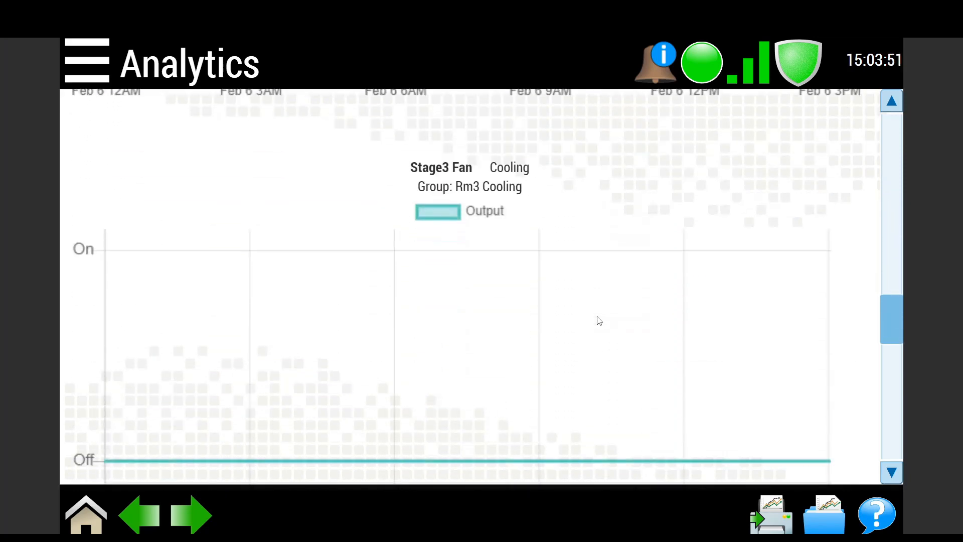
{"action": "scroll", "coordinate": [599, 321], "scroll_direction": "down", "scroll_amount": 10}
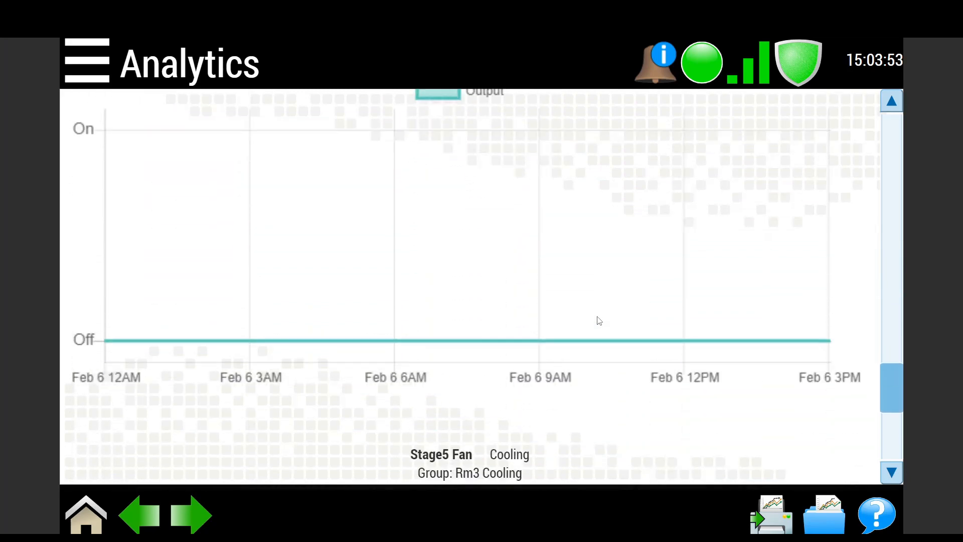
{"action": "scroll", "coordinate": [599, 321], "scroll_direction": "down", "scroll_amount": 2}
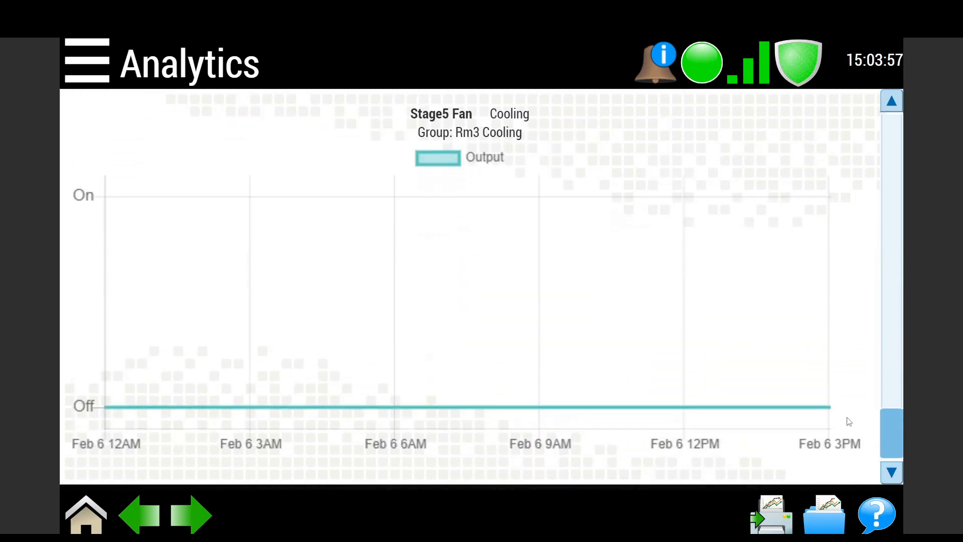
Open the Output Reports options from the report list and set the start date to 02/06/2024
{"action": "left_click", "coordinate": [832, 508]}
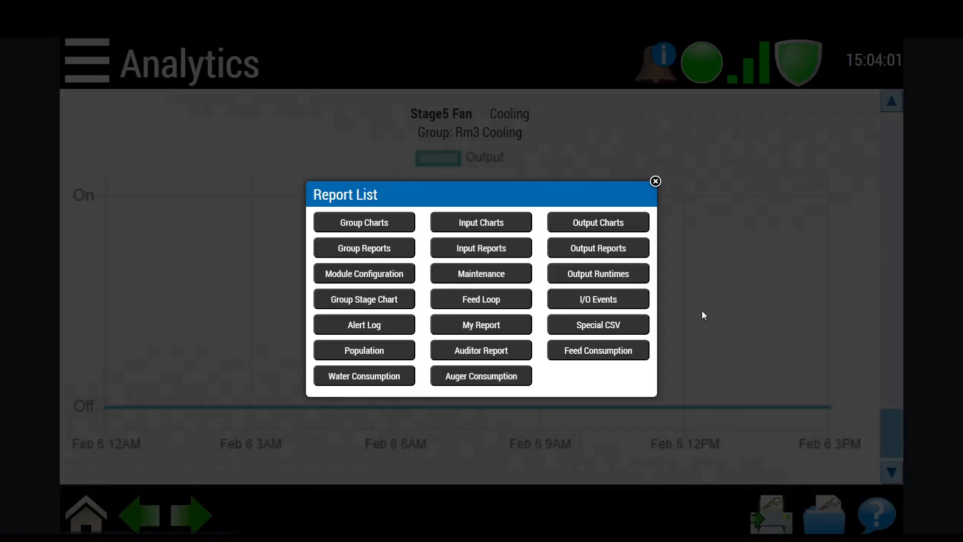
{"action": "left_click", "coordinate": [655, 182]}
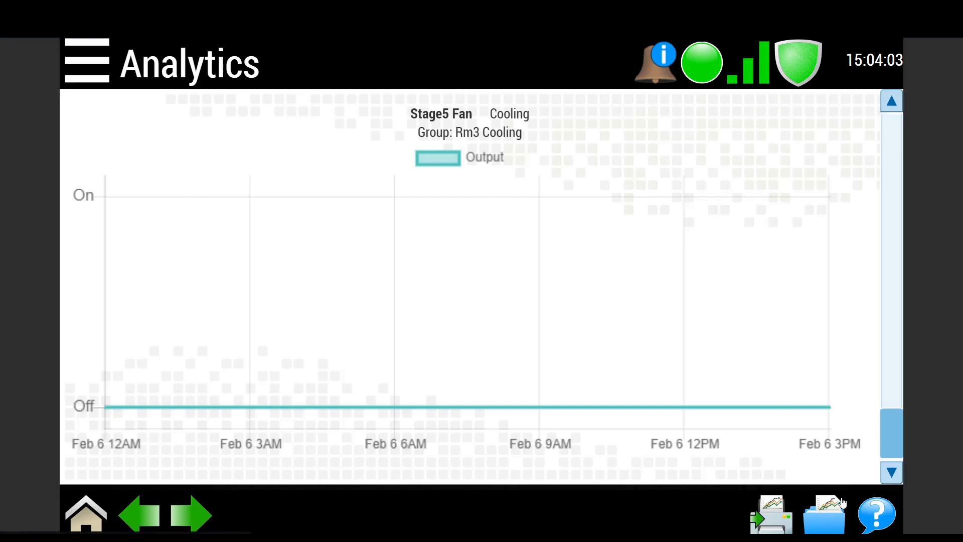
{"action": "left_click", "coordinate": [823, 515]}
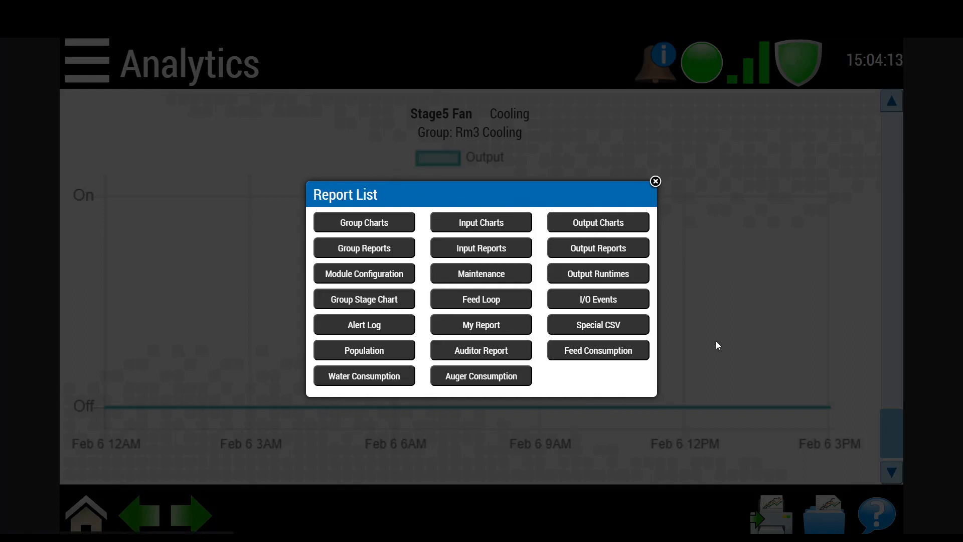
{"action": "left_click", "coordinate": [602, 256]}
{"action": "left_click", "coordinate": [595, 255]}
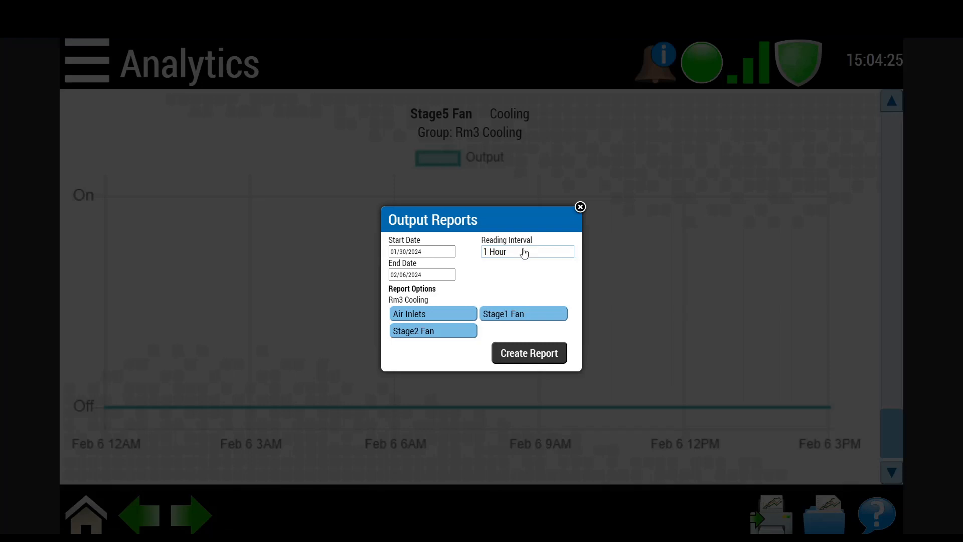
{"action": "left_click", "coordinate": [448, 253]}
{"action": "left_click", "coordinate": [536, 270]}
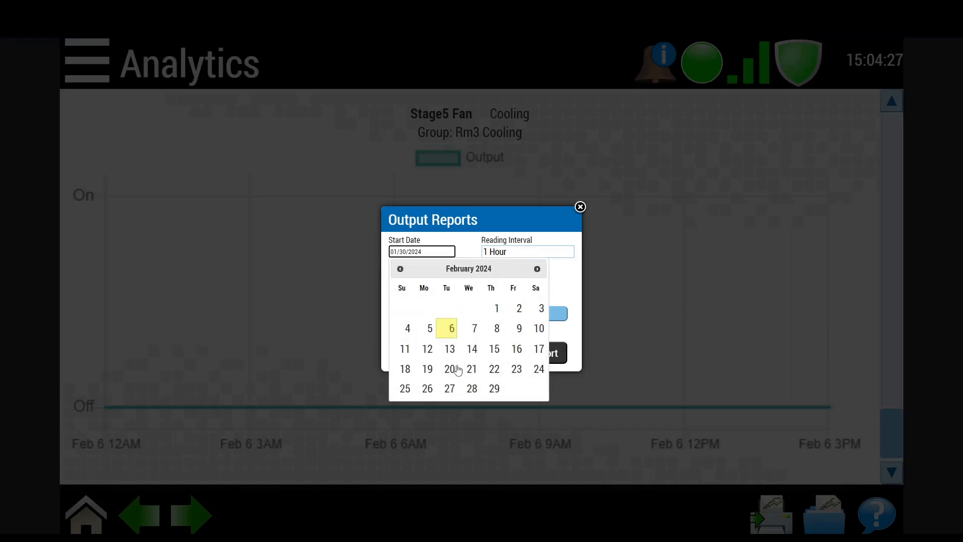
{"action": "left_click", "coordinate": [446, 328]}
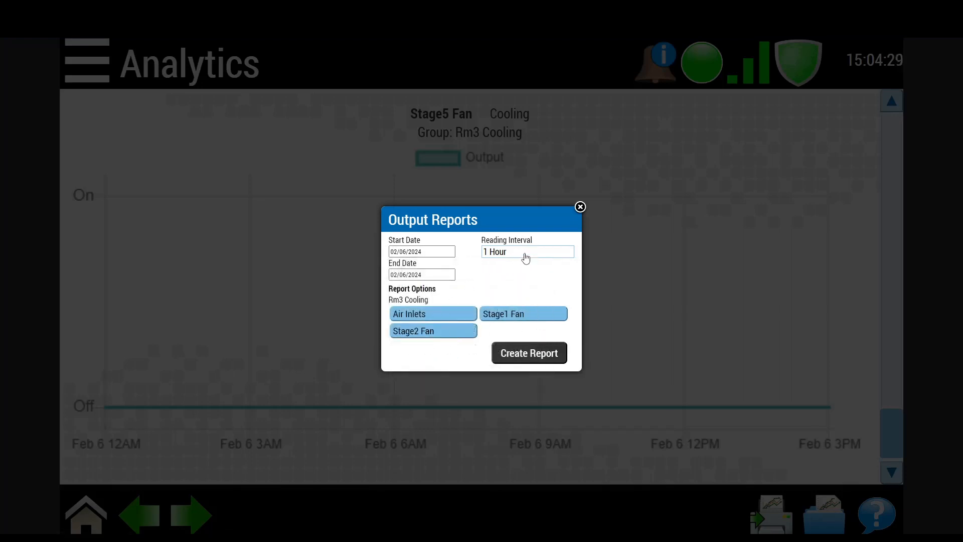
Create the output report with a 10 Minutes reading interval for Air Inlets, Stage1 Fan and Stage2 Fan
{"action": "left_click", "coordinate": [523, 254]}
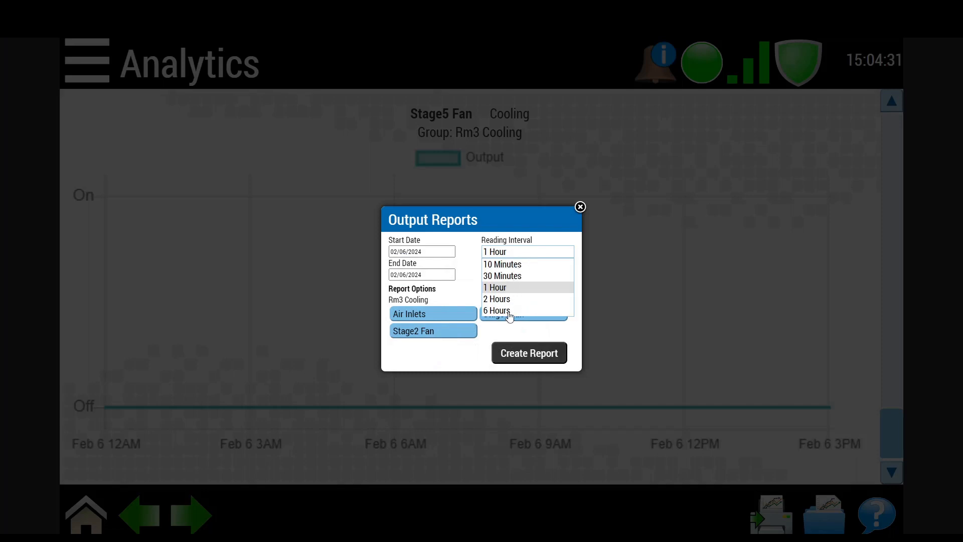
{"action": "left_click", "coordinate": [508, 266]}
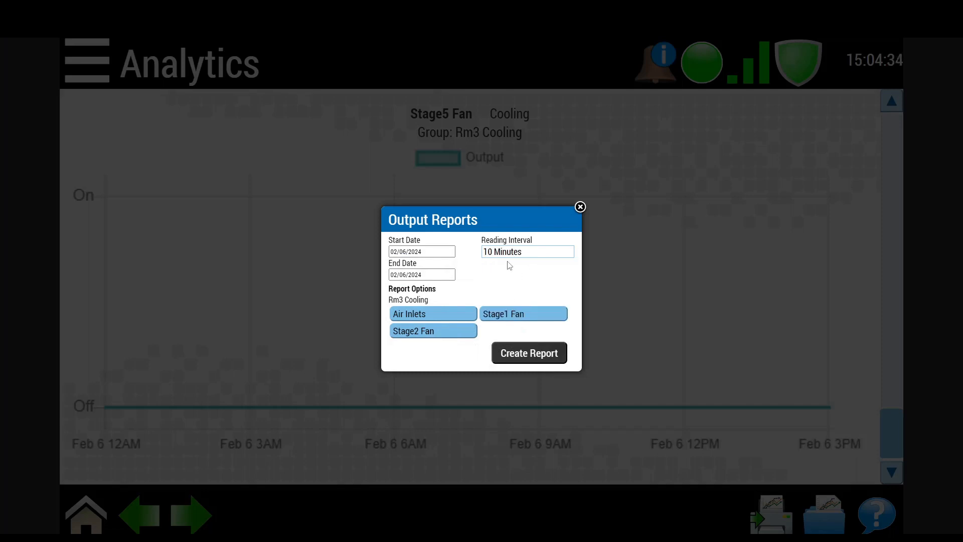
{"action": "left_click", "coordinate": [446, 316]}
{"action": "left_click", "coordinate": [512, 312]}
{"action": "left_click", "coordinate": [456, 336]}
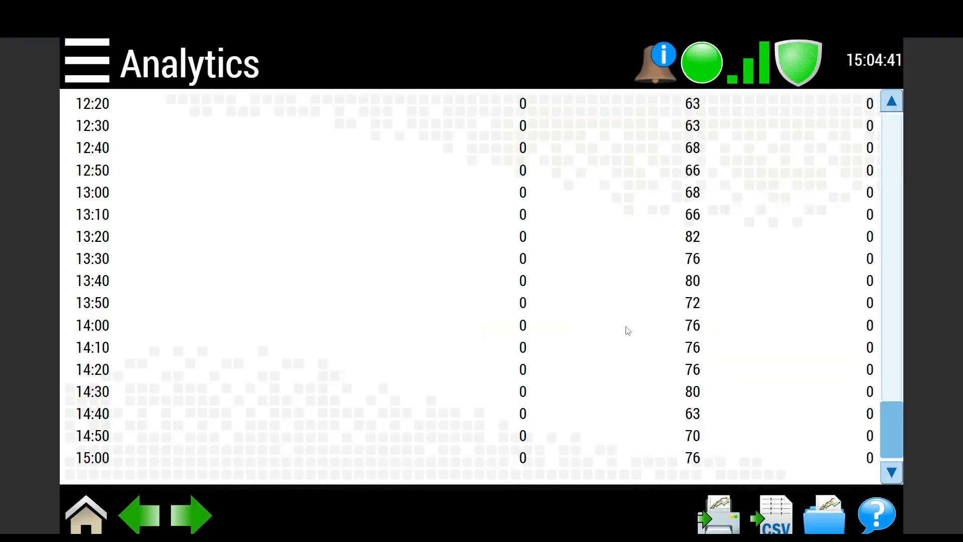
Review the air inlet and fan readings across the whole day in the Output Readings Report
{"action": "scroll", "coordinate": [647, 331], "scroll_direction": "up", "scroll_amount": 3}
{"action": "left_click_drag", "start_coordinate": [895, 401], "coordinate": [892, 132]}
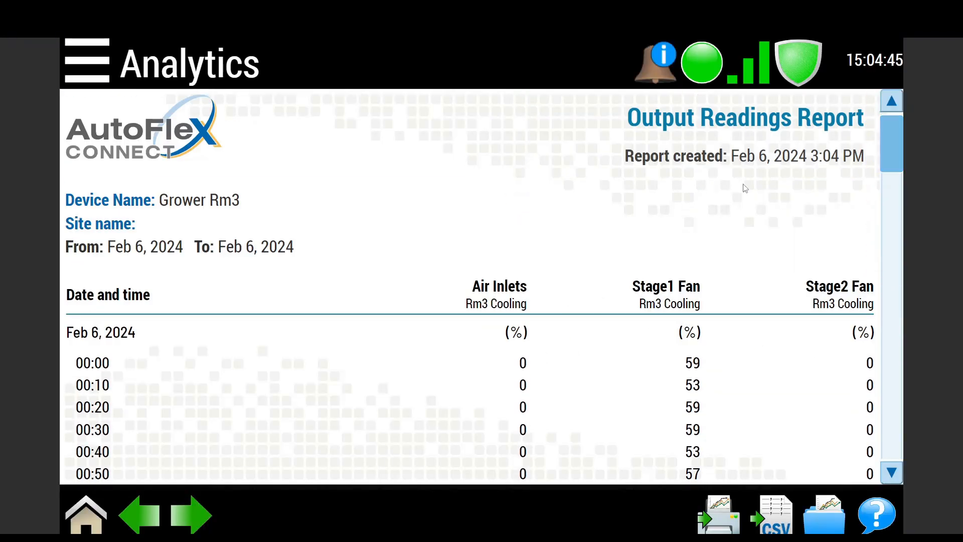
{"action": "scroll", "coordinate": [698, 262], "scroll_direction": "down", "scroll_amount": 3}
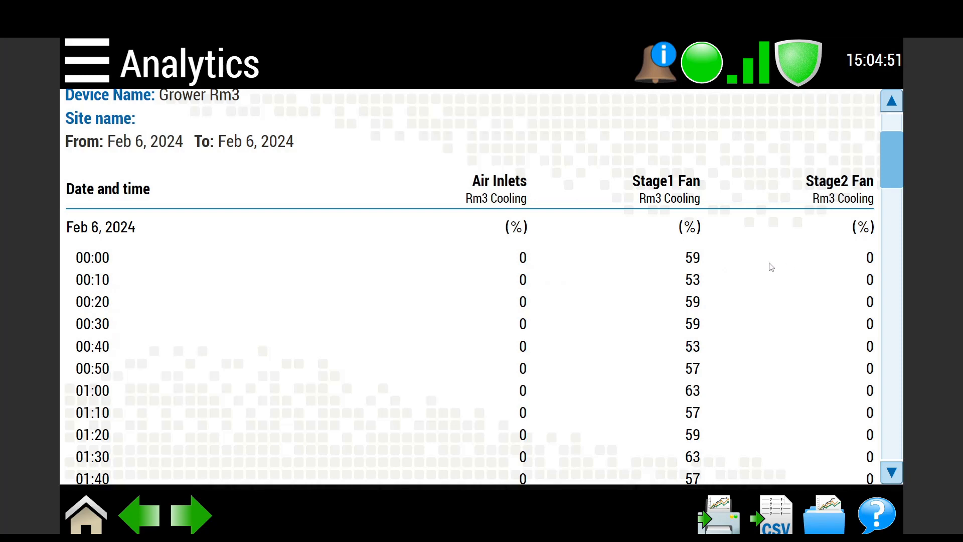
{"action": "scroll", "coordinate": [726, 274], "scroll_direction": "down", "scroll_amount": 15}
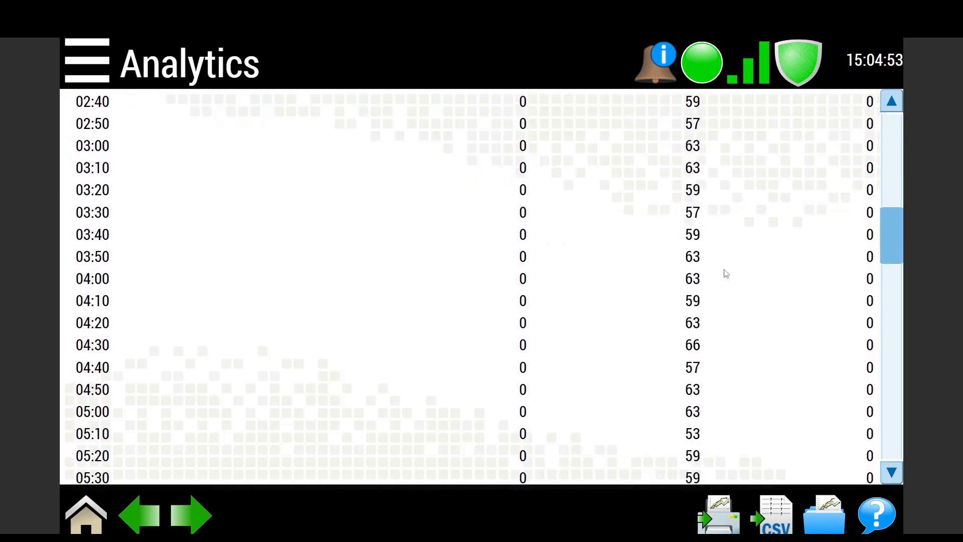
{"action": "scroll", "coordinate": [726, 274], "scroll_direction": "down", "scroll_amount": 20}
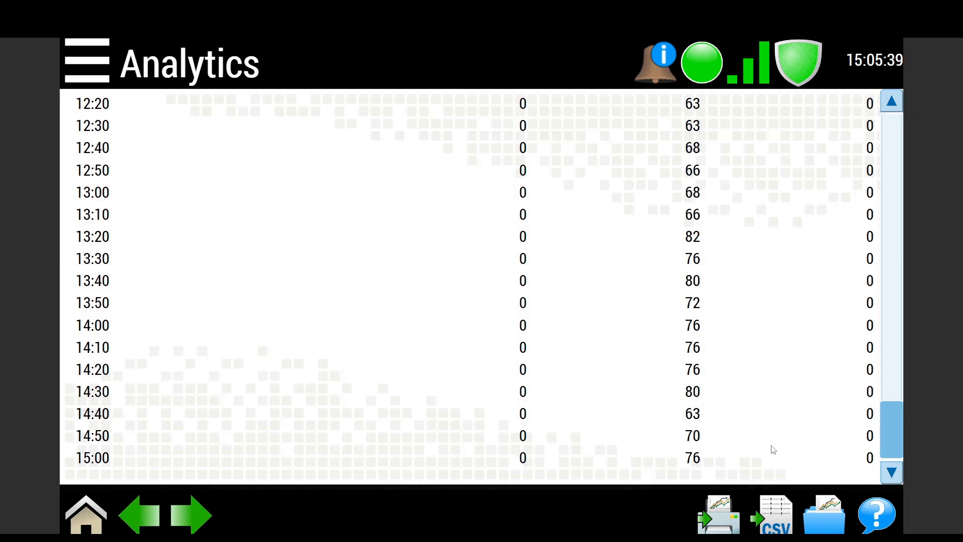
Create an Input Charts report for the Temp Probe with the start date set to 02/06/2024
{"action": "left_click", "coordinate": [823, 516]}
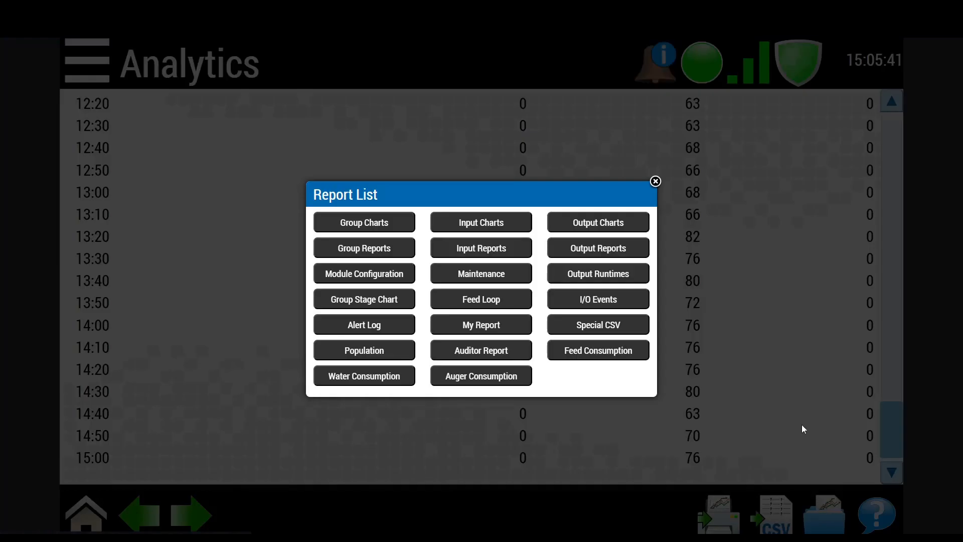
{"action": "left_click", "coordinate": [483, 223]}
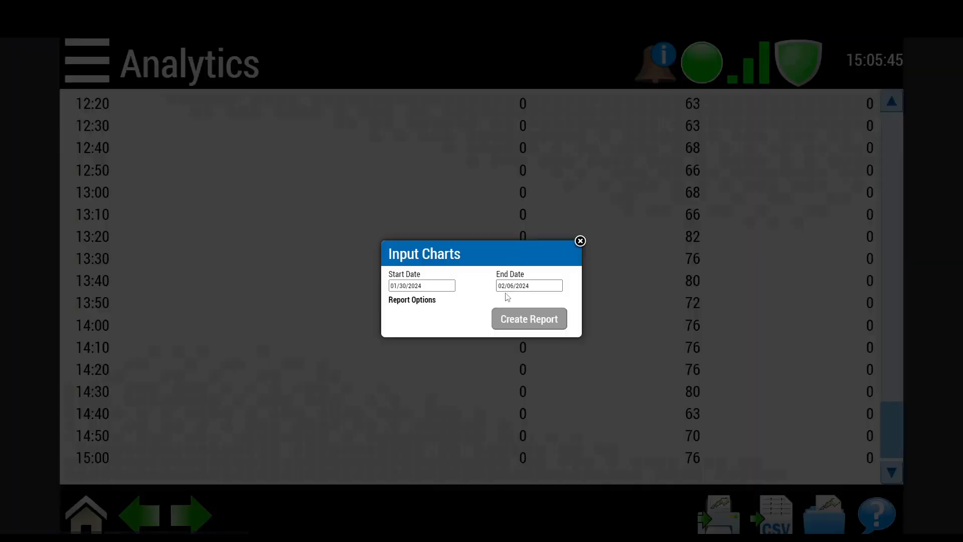
{"action": "left_click", "coordinate": [422, 276]}
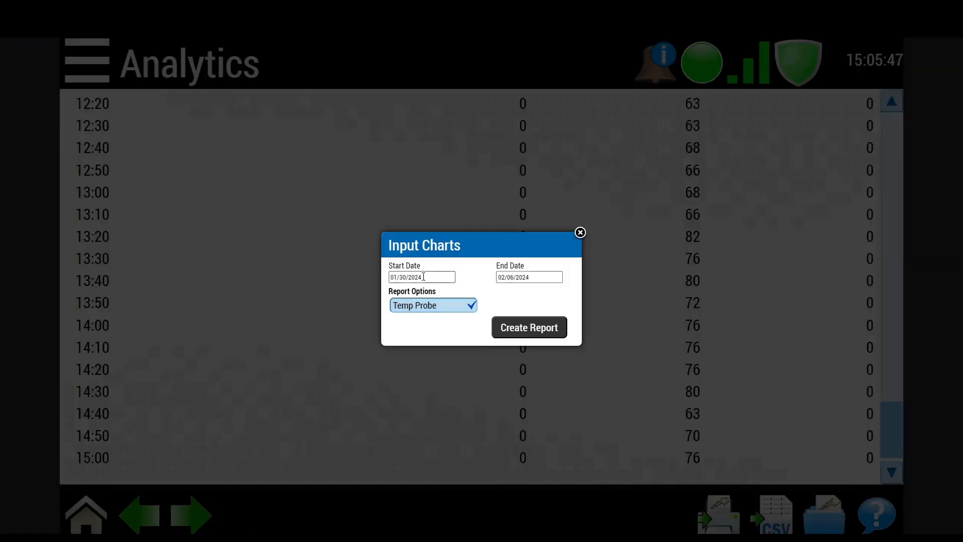
{"action": "left_click", "coordinate": [537, 294]}
{"action": "left_click", "coordinate": [449, 353]}
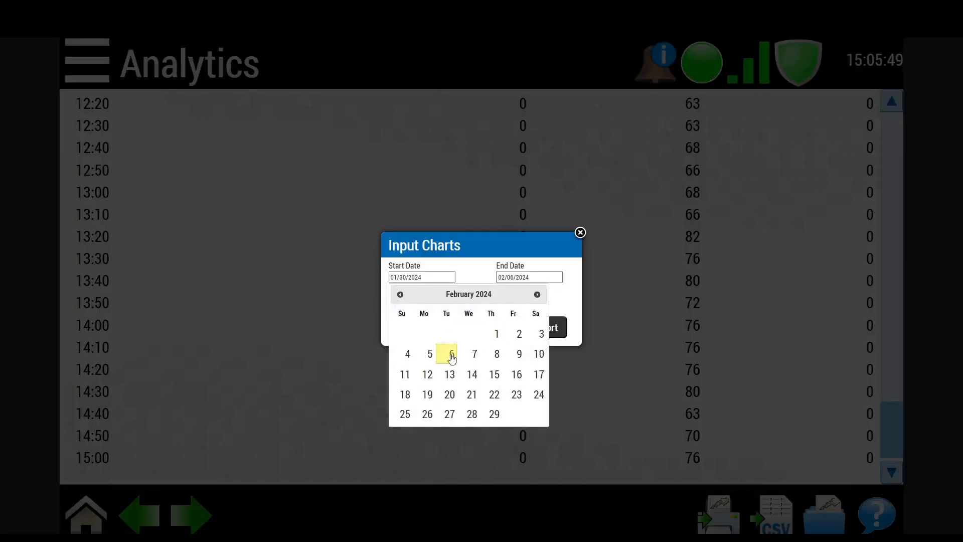
{"action": "left_click", "coordinate": [539, 331]}
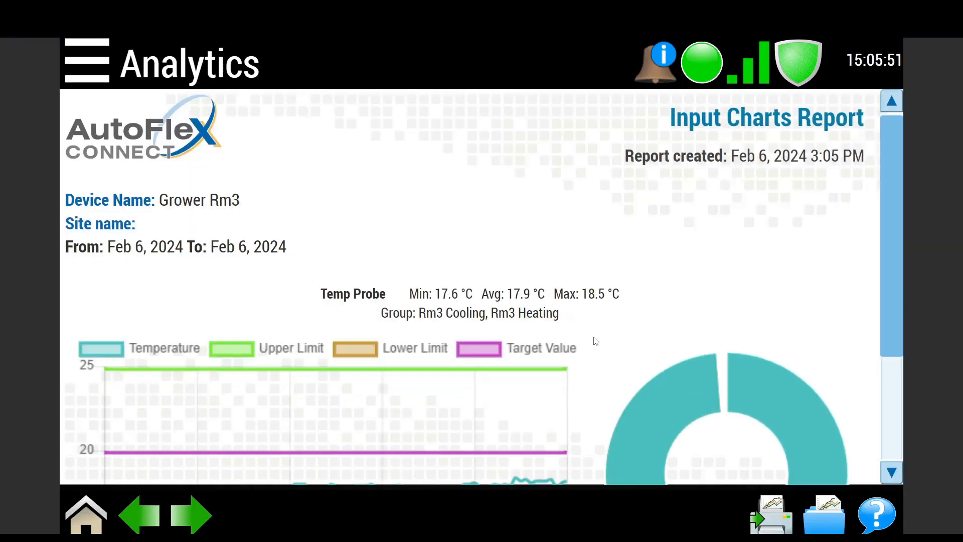
Review the Temp Probe temperature chart and its in-target donut chart in the Input Charts Report
{"action": "scroll", "coordinate": [594, 337], "scroll_direction": "down", "scroll_amount": 2}
{"action": "mouse_move", "coordinate": [207, 389]}
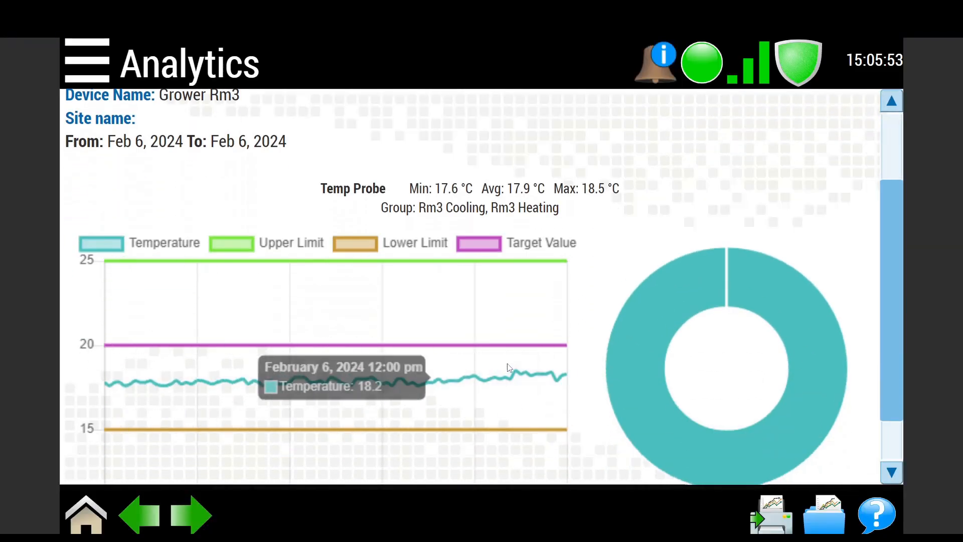
{"action": "scroll", "coordinate": [568, 362], "scroll_direction": "down", "scroll_amount": 1}
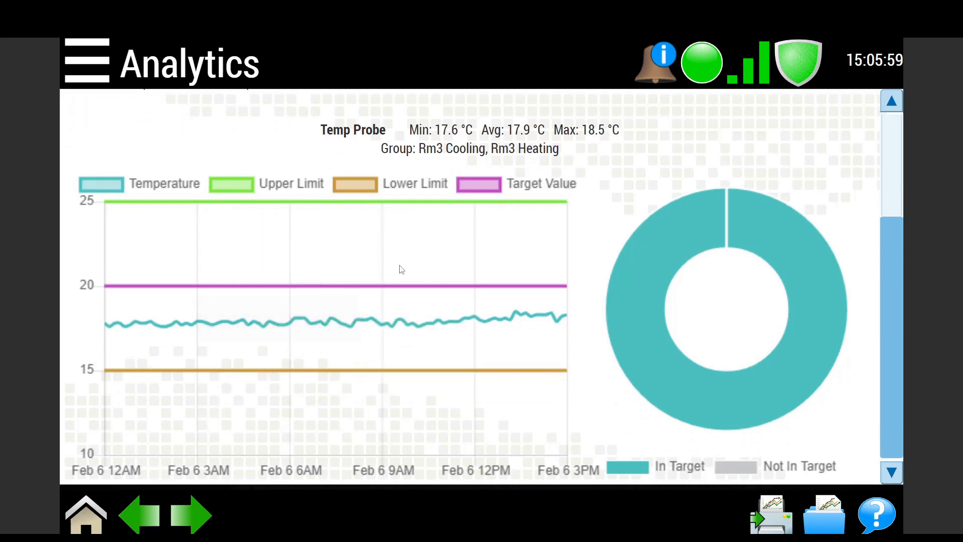
{"action": "mouse_move", "coordinate": [793, 274]}
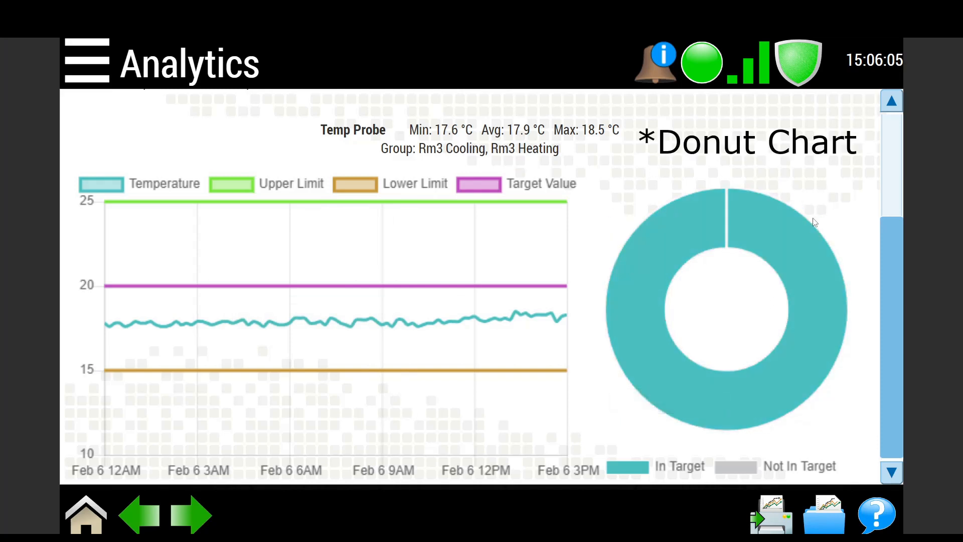
{"action": "mouse_move", "coordinate": [743, 238]}
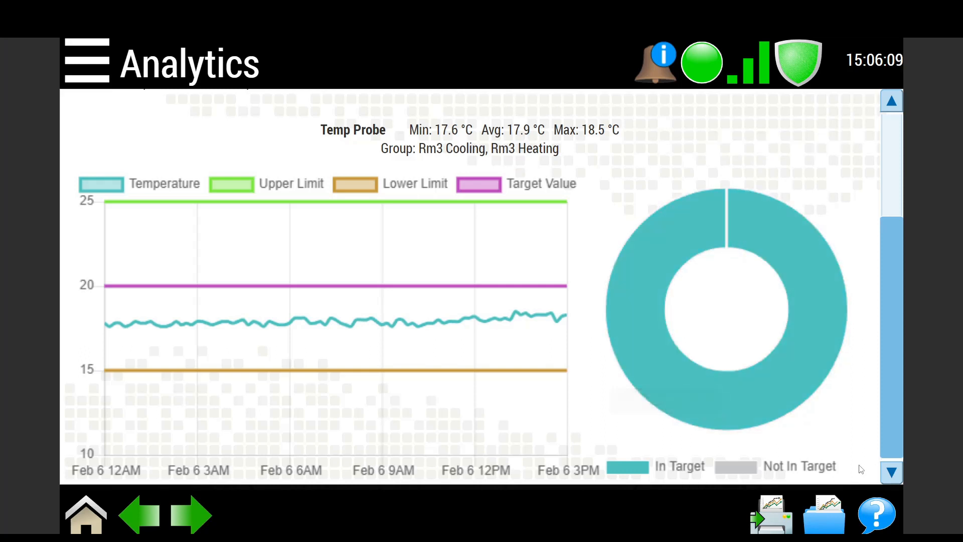
Open the Group Reports options from the report list and select the Rm3 Cooling and Rm3 Heating groups
{"action": "left_click", "coordinate": [823, 527]}
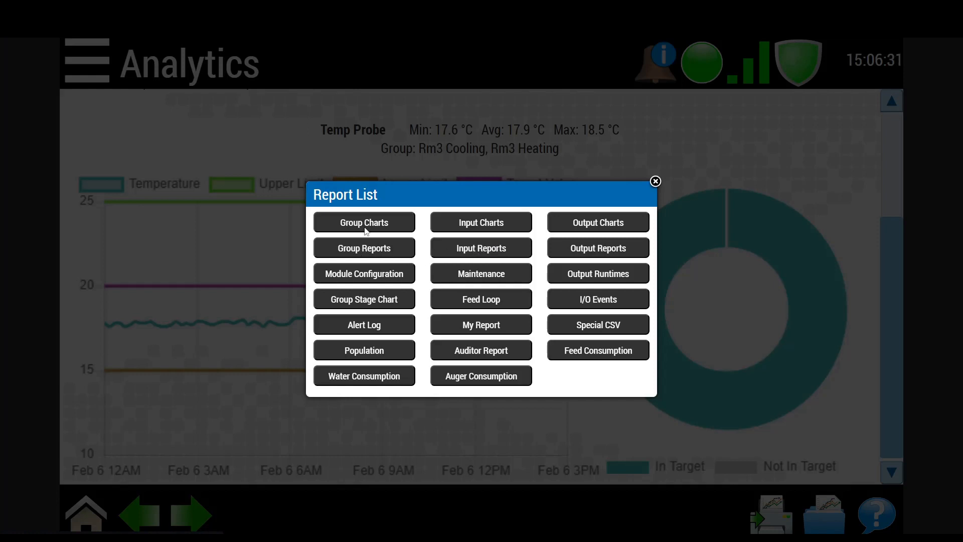
{"action": "left_click", "coordinate": [362, 249]}
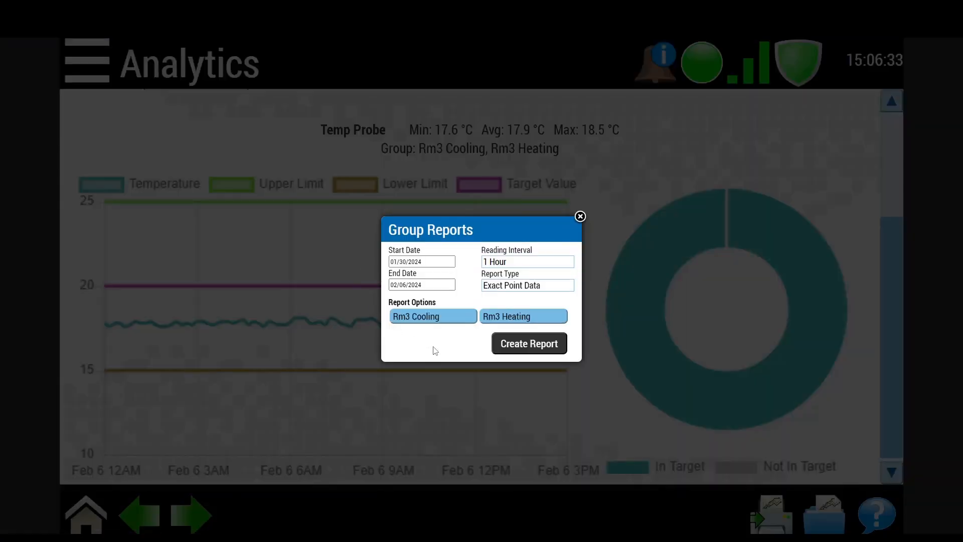
{"action": "left_click", "coordinate": [443, 317]}
{"action": "left_click", "coordinate": [508, 312]}
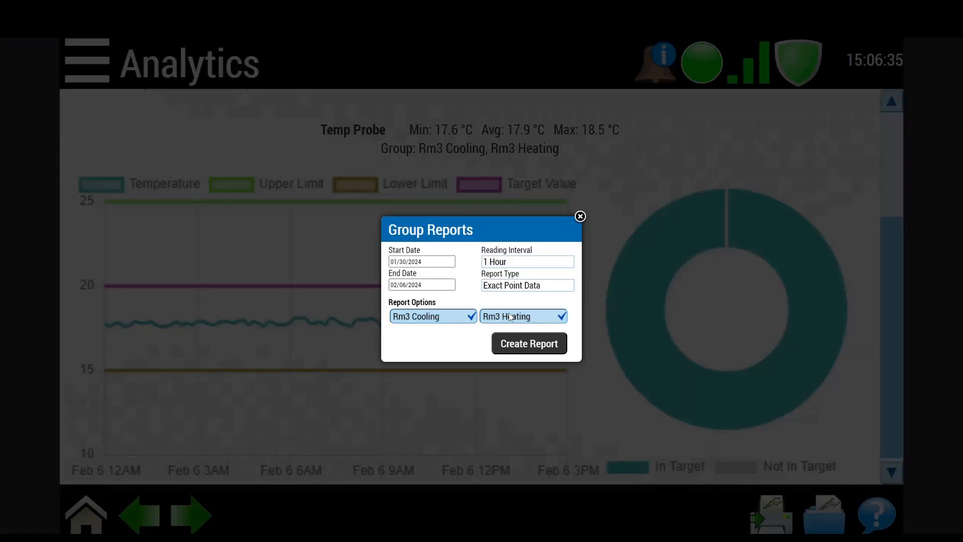
Create the group report with a 10 Minutes reading interval and start date 02/06/2024, and review its temperature readings
{"action": "left_click", "coordinate": [520, 261]}
{"action": "left_click", "coordinate": [512, 274]}
{"action": "left_click", "coordinate": [446, 261]}
{"action": "left_click", "coordinate": [538, 279]}
{"action": "left_click", "coordinate": [452, 338]}
{"action": "left_click", "coordinate": [522, 346]}
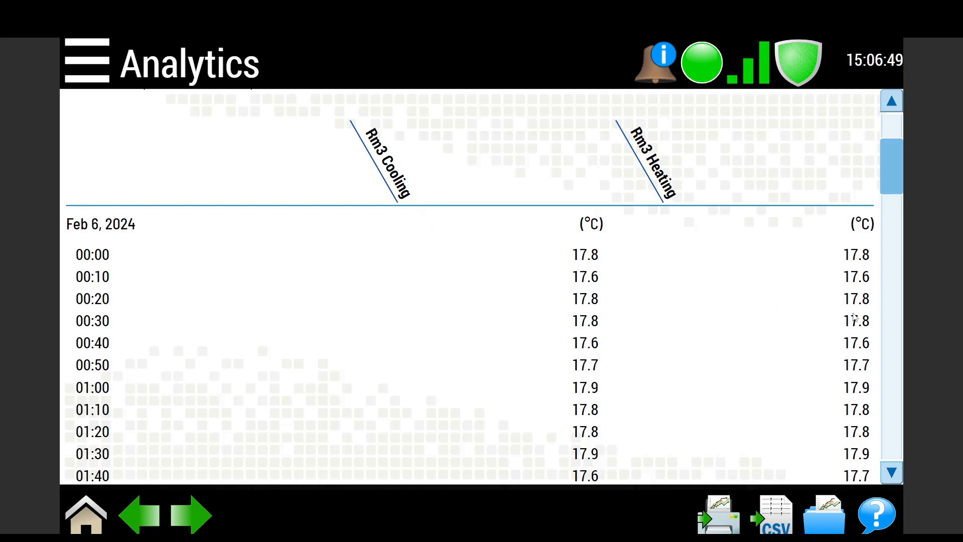
{"action": "scroll", "coordinate": [742, 436], "scroll_direction": "down", "scroll_amount": 15}
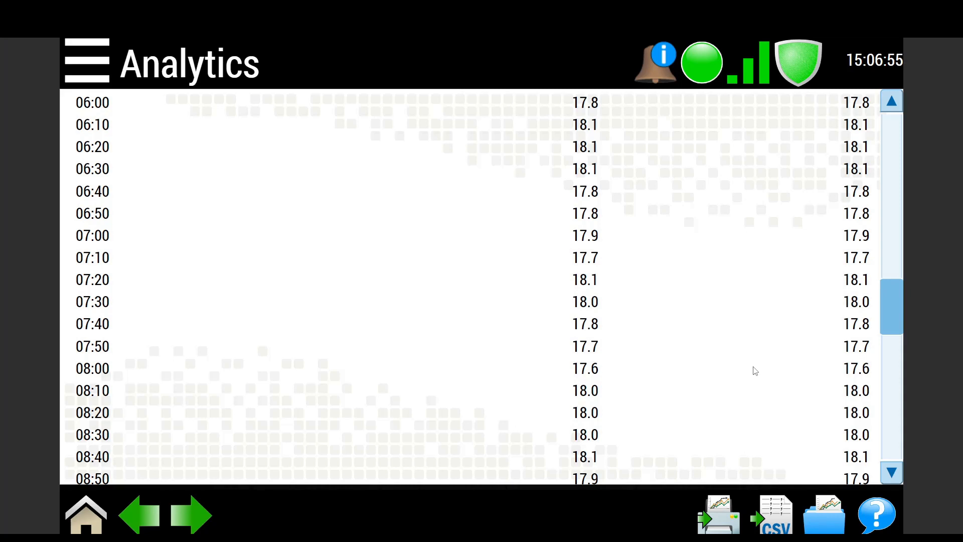
{"action": "scroll", "coordinate": [755, 371], "scroll_direction": "down", "scroll_amount": 5}
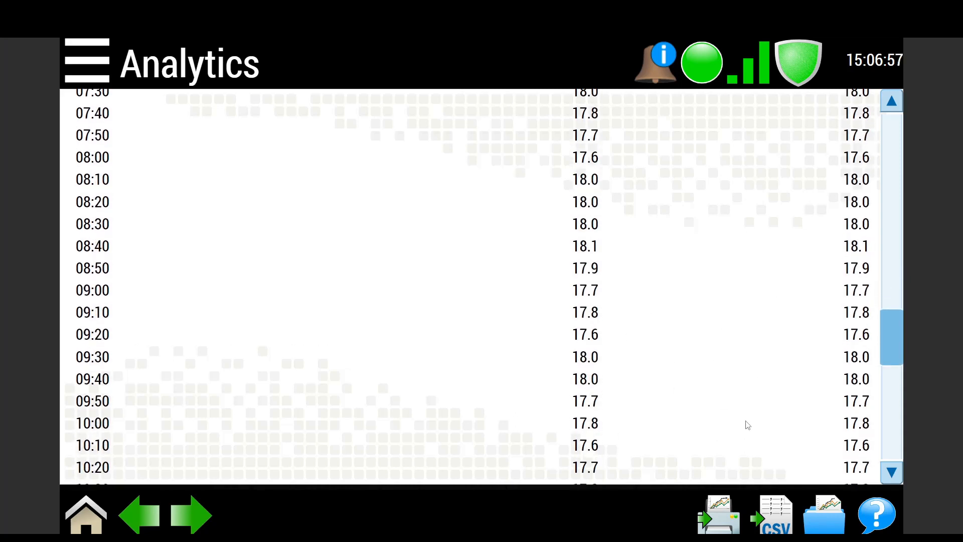
Create an Auditor Report for room Grower Rm3 and the Rm3 Cooling group with the start date set to 02/06/2024
{"action": "left_click", "coordinate": [840, 508]}
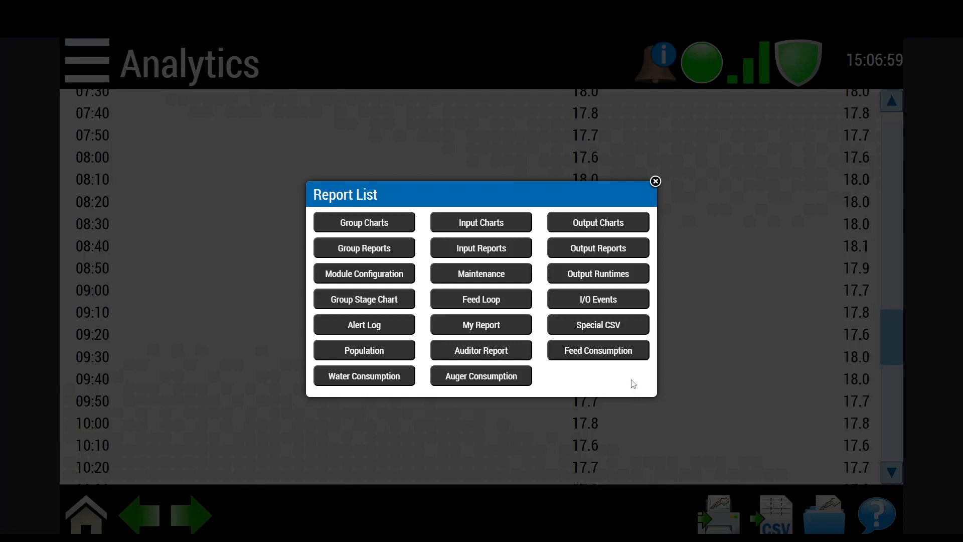
{"action": "left_click", "coordinate": [478, 354]}
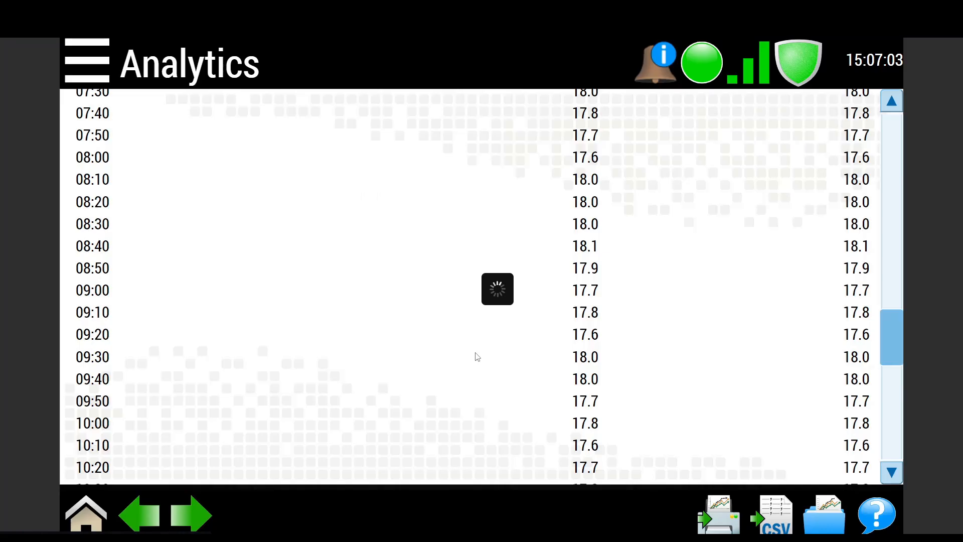
{"action": "left_click", "coordinate": [428, 265]}
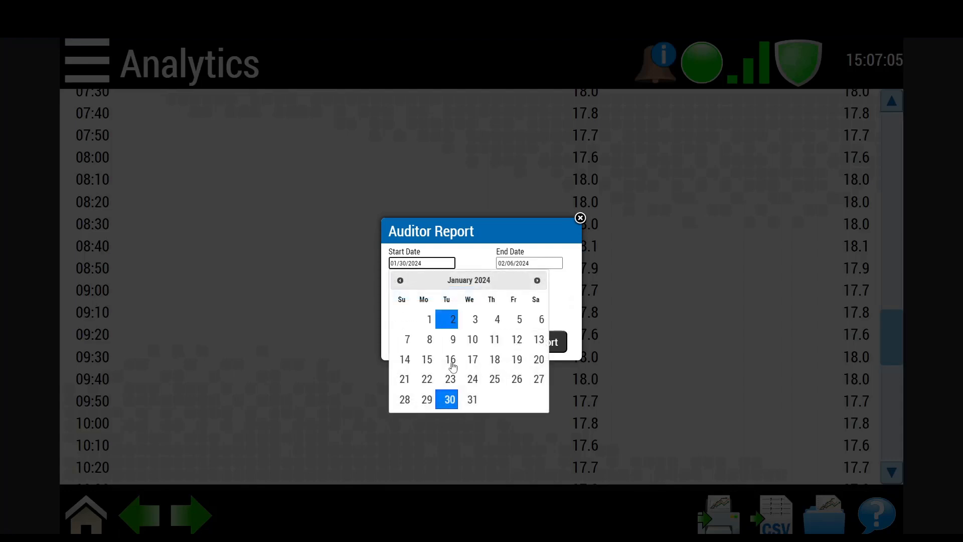
{"action": "left_click", "coordinate": [537, 280]}
{"action": "left_click", "coordinate": [449, 346]}
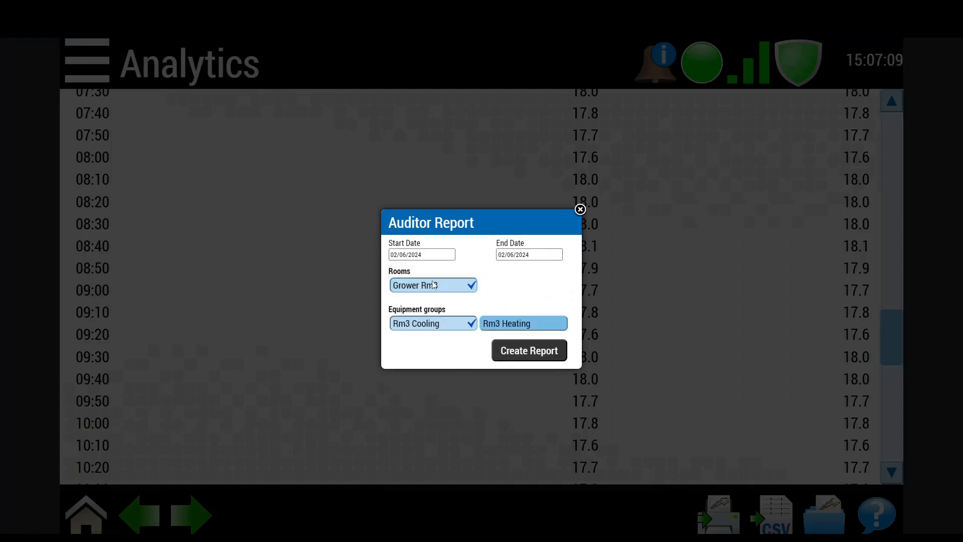
{"action": "left_click", "coordinate": [529, 355]}
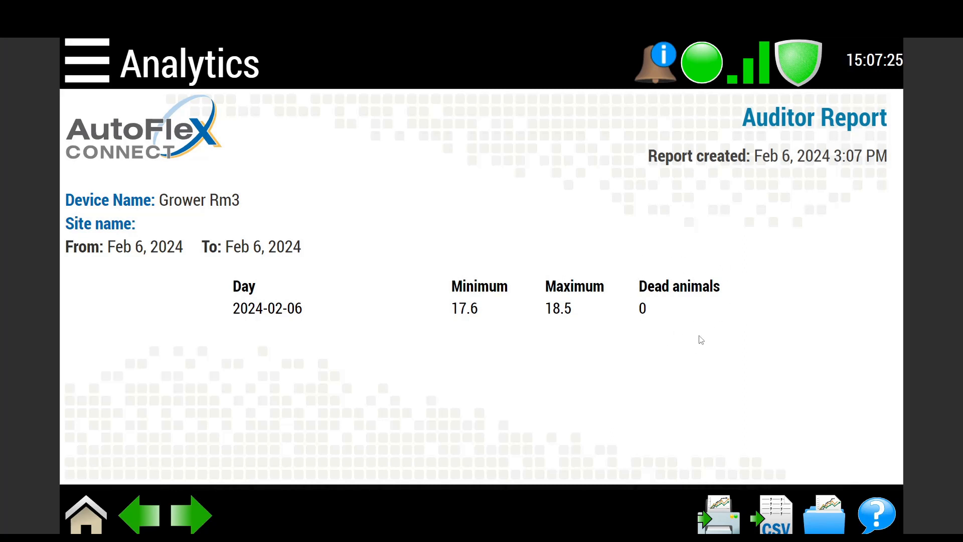
Generate My Report from the report list and review its equipment group, output and variable charts through to the end
{"action": "left_click", "coordinate": [823, 499]}
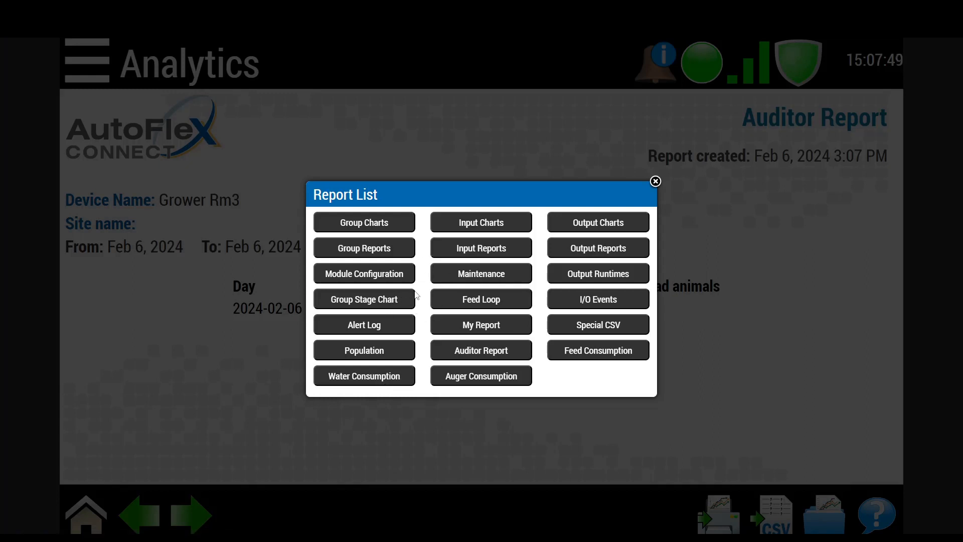
{"action": "left_click", "coordinate": [491, 332]}
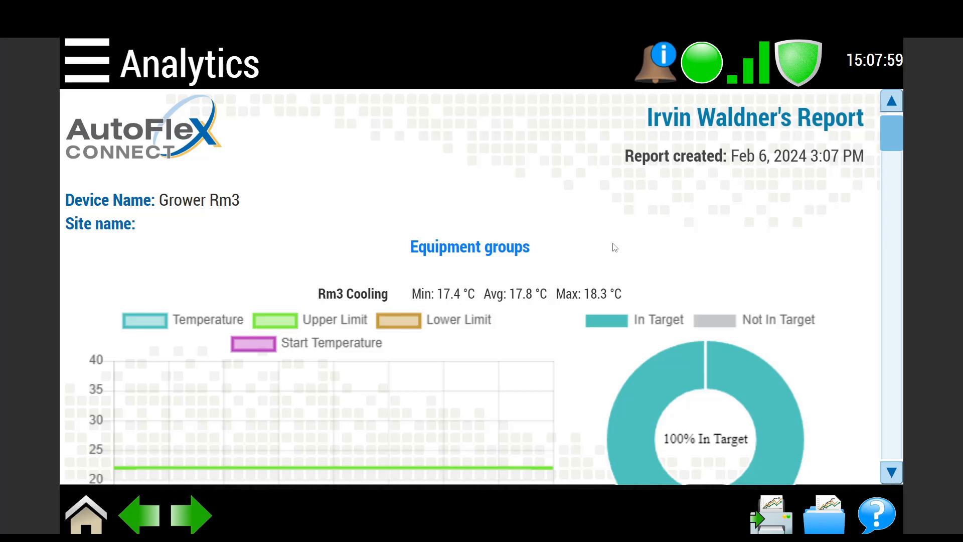
{"action": "scroll", "coordinate": [615, 247], "scroll_direction": "down", "scroll_amount": 3}
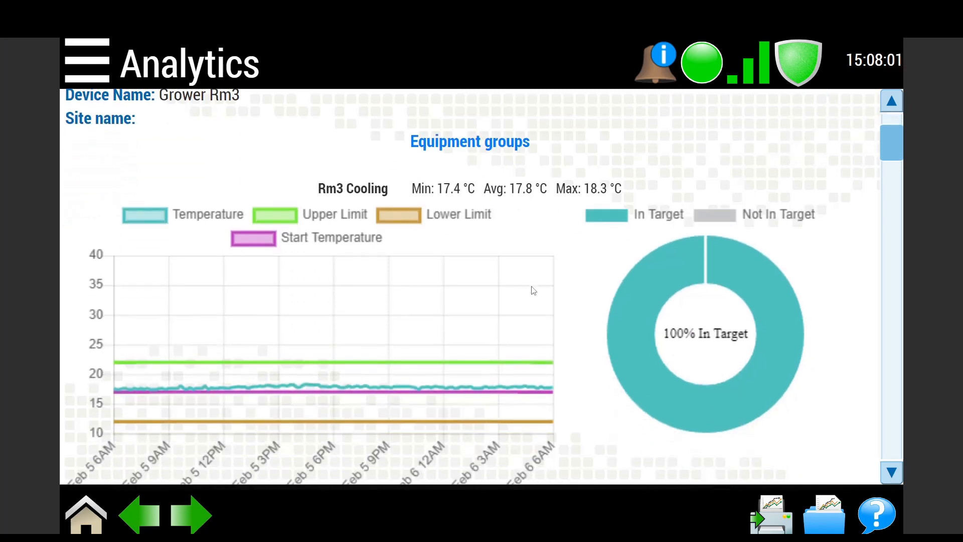
{"action": "scroll", "coordinate": [577, 311], "scroll_direction": "down", "scroll_amount": 3}
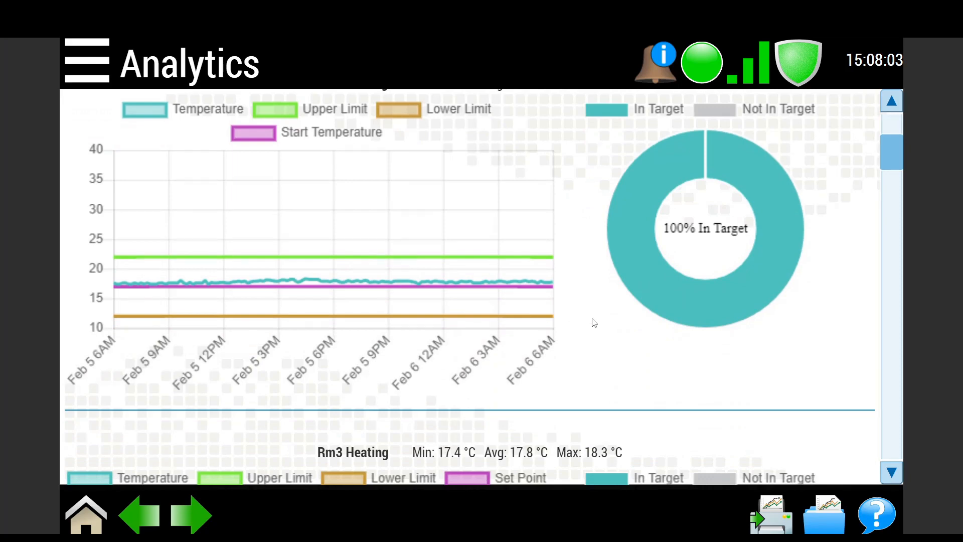
{"action": "scroll", "coordinate": [594, 323], "scroll_direction": "down", "scroll_amount": 9}
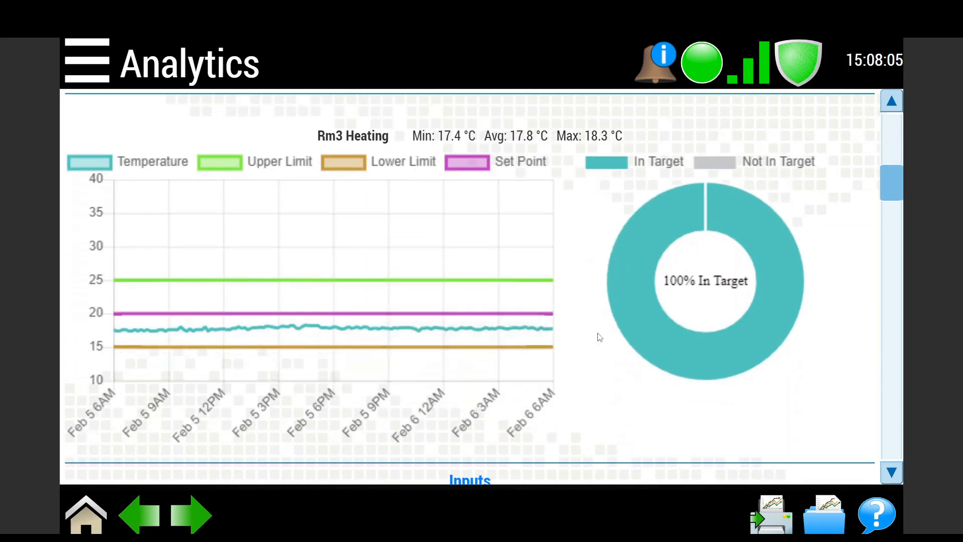
{"action": "scroll", "coordinate": [599, 337], "scroll_direction": "down", "scroll_amount": 12}
{"action": "scroll", "coordinate": [599, 337], "scroll_direction": "down", "scroll_amount": 9}
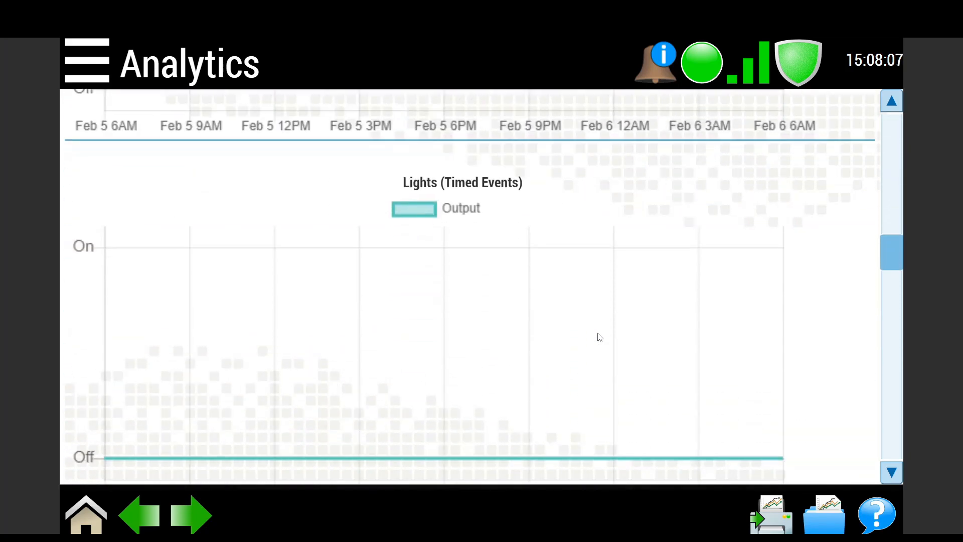
{"action": "scroll", "coordinate": [599, 337], "scroll_direction": "down", "scroll_amount": 20}
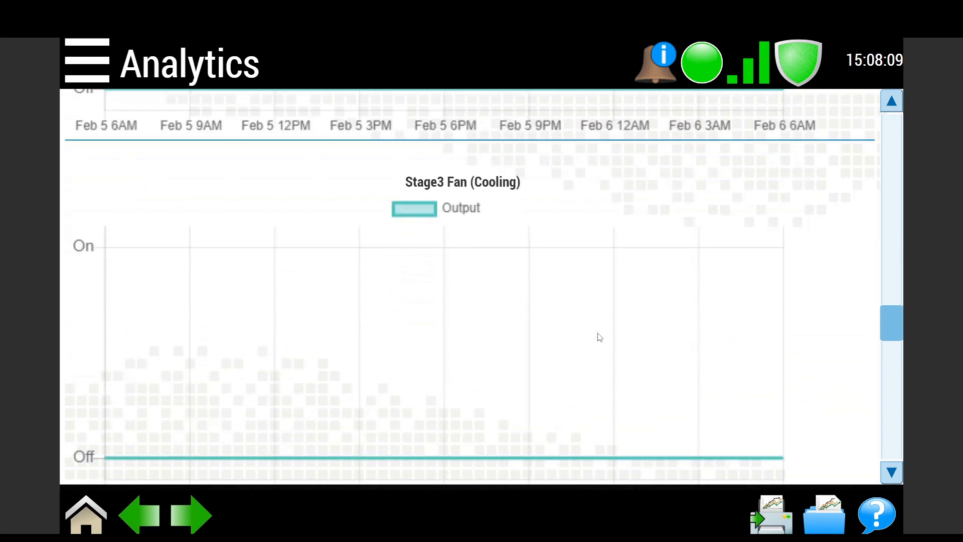
{"action": "scroll", "coordinate": [600, 337], "scroll_direction": "down", "scroll_amount": 17}
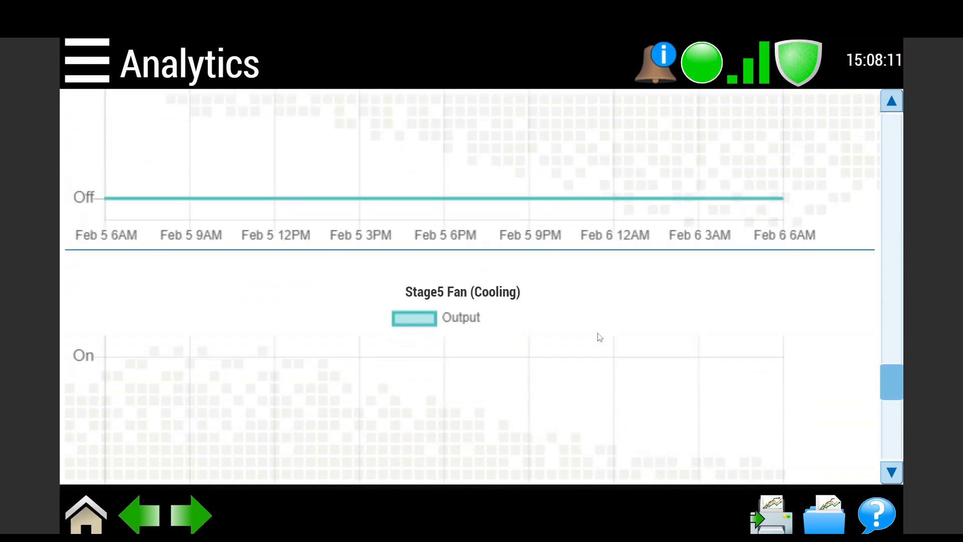
{"action": "scroll", "coordinate": [599, 337], "scroll_direction": "down", "scroll_amount": 16}
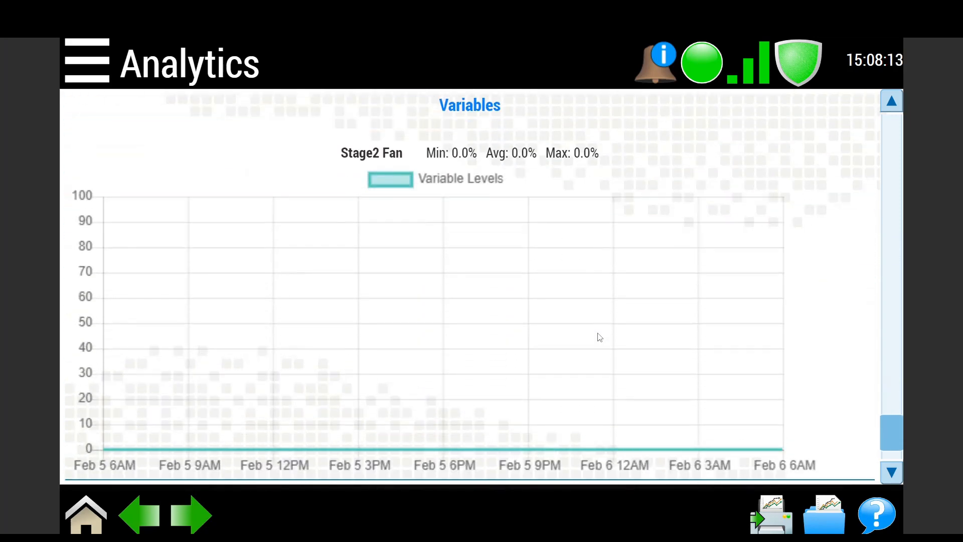
{"action": "scroll", "coordinate": [599, 337], "scroll_direction": "down", "scroll_amount": 3}
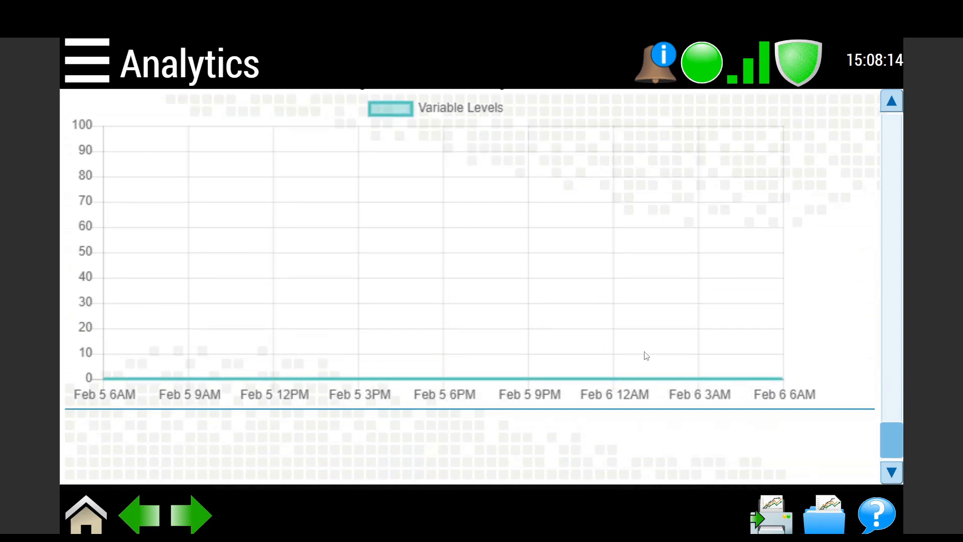
View the Group Charts report options and the list of available reports, closing both and returning to the open report
{"action": "left_click", "coordinate": [823, 513]}
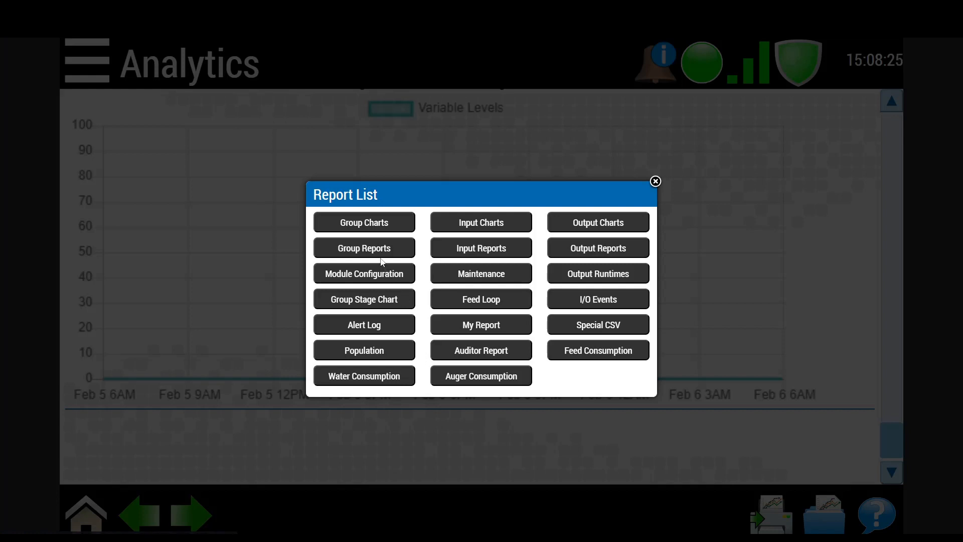
{"action": "left_click", "coordinate": [370, 231]}
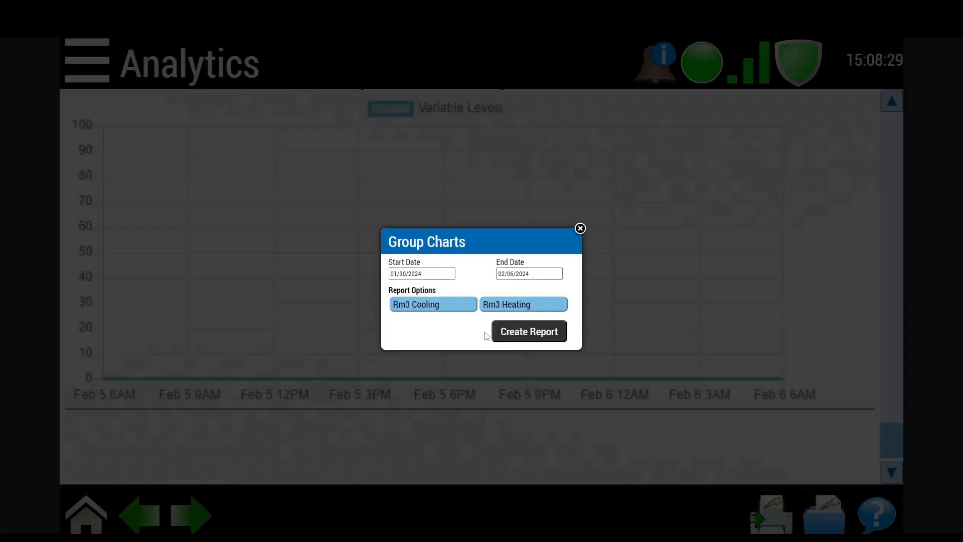
{"action": "left_click", "coordinate": [580, 229]}
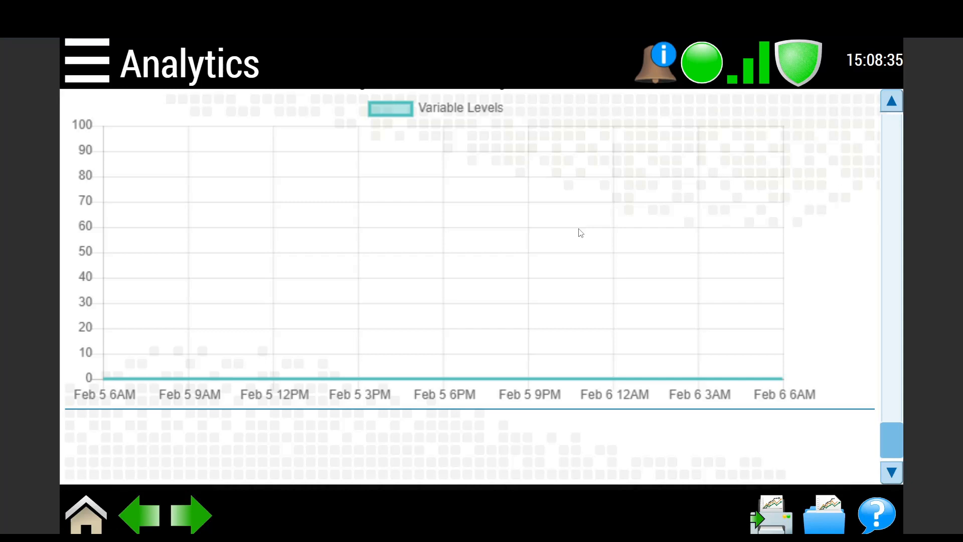
{"action": "left_click", "coordinate": [810, 504]}
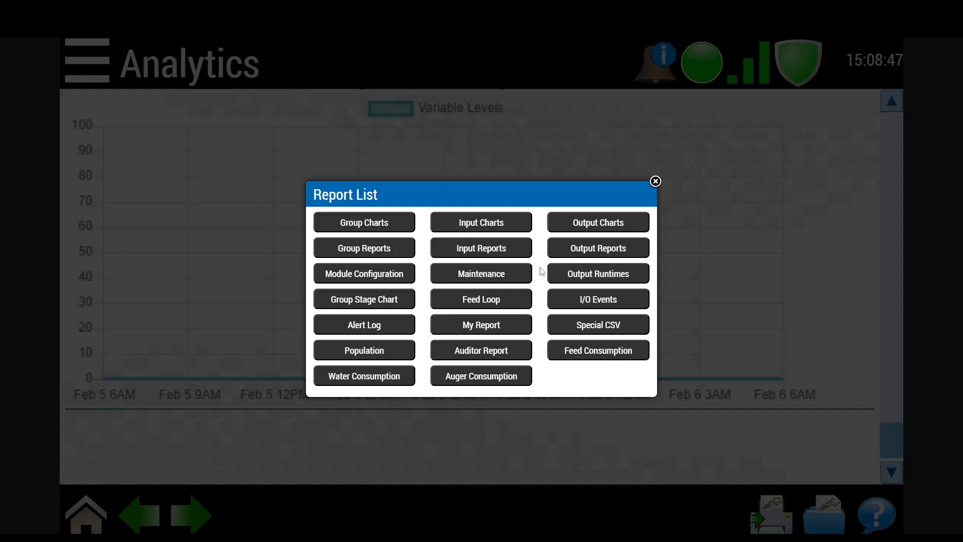
{"action": "left_click", "coordinate": [656, 181]}
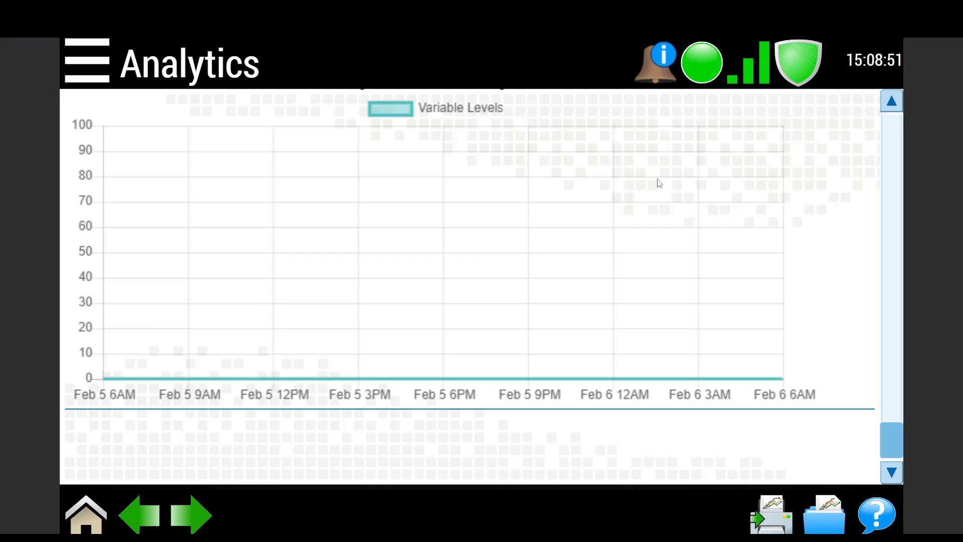